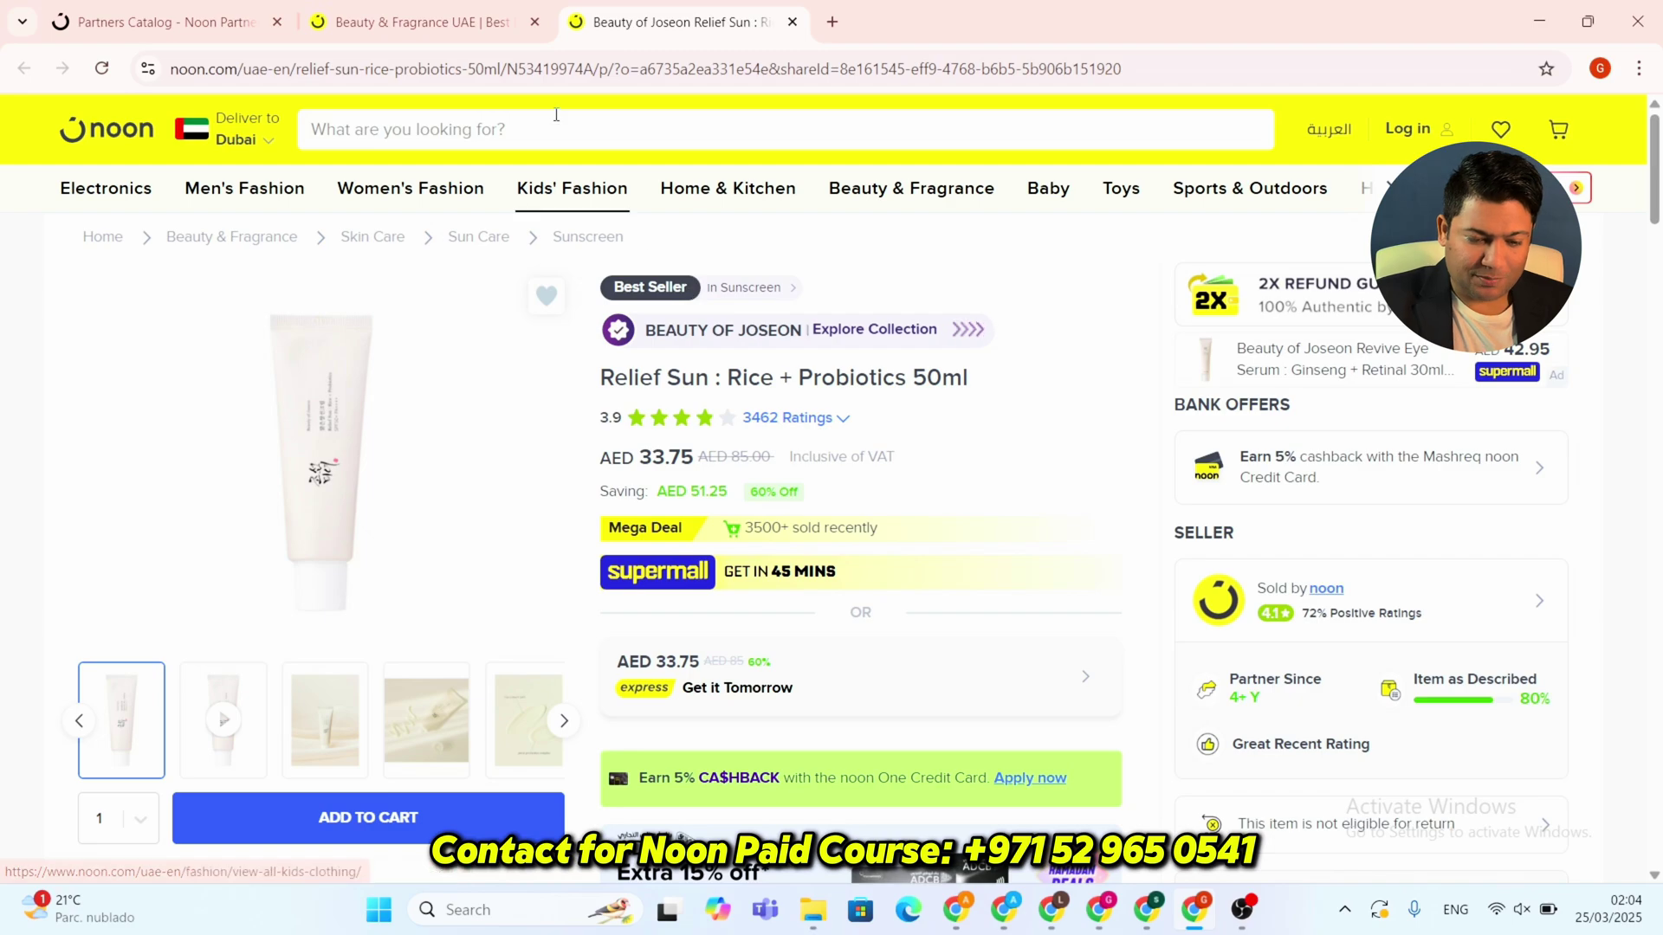
Copy the SKU N53419974A from the web address of the Relief Sun : Rice + Probiotics 50ml product page
{"action": "left_click", "coordinate": [571, 69]}
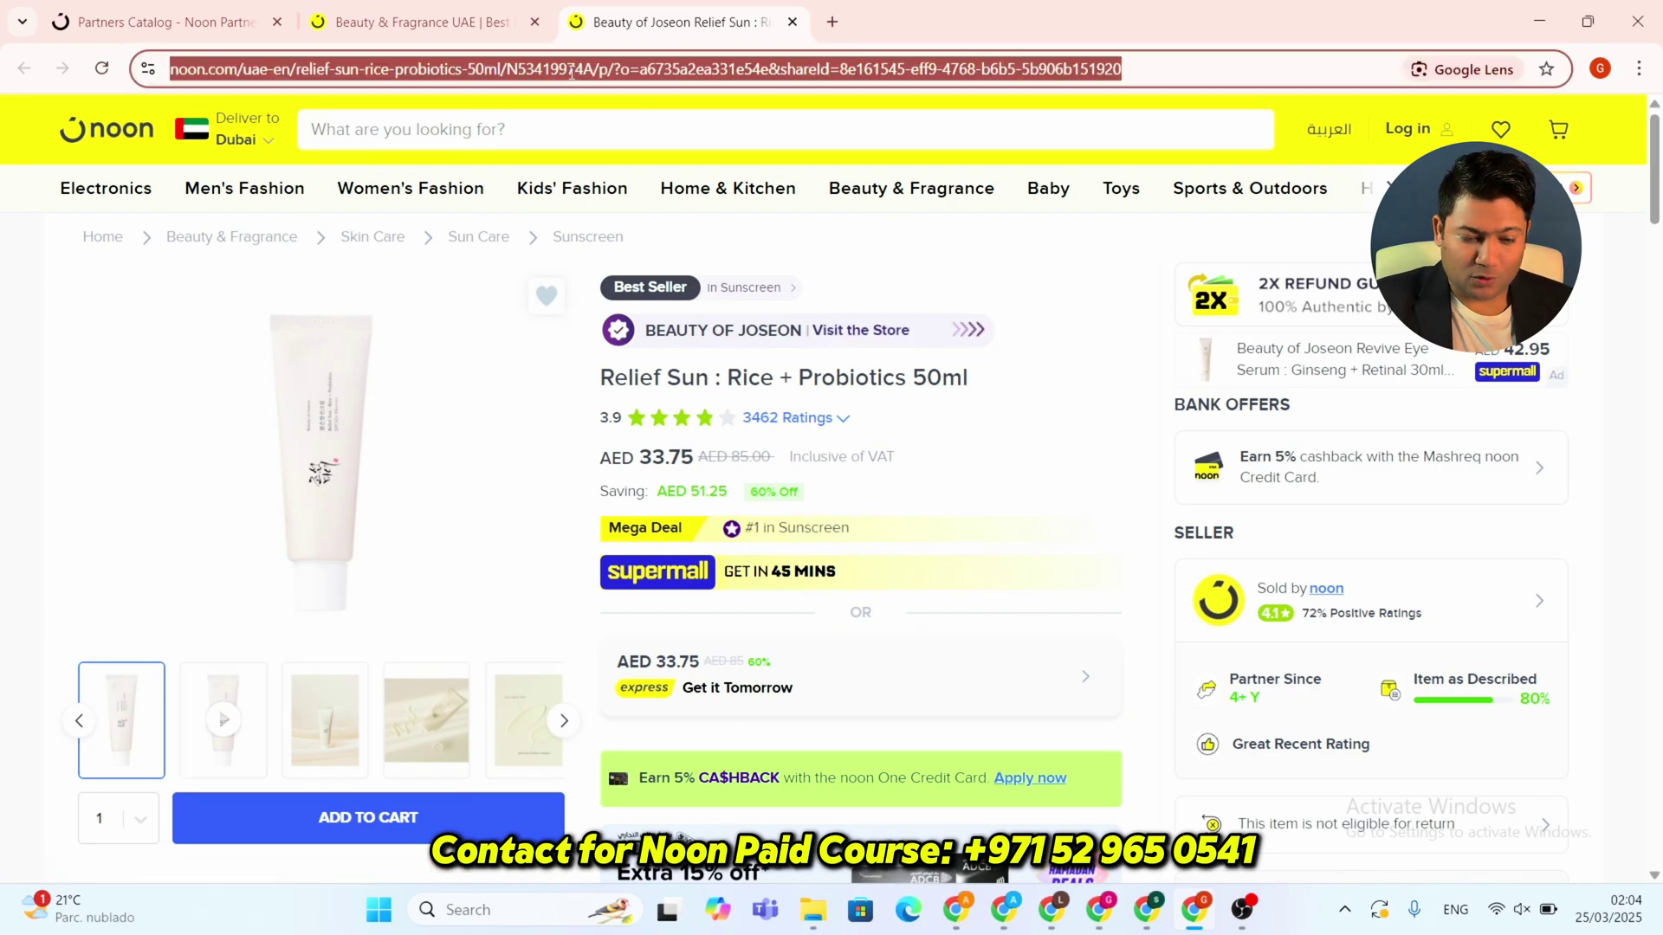
{"action": "double_click", "coordinate": [636, 69]}
{"action": "right_click", "coordinate": [654, 76]}
{"action": "left_click", "coordinate": [717, 283]}
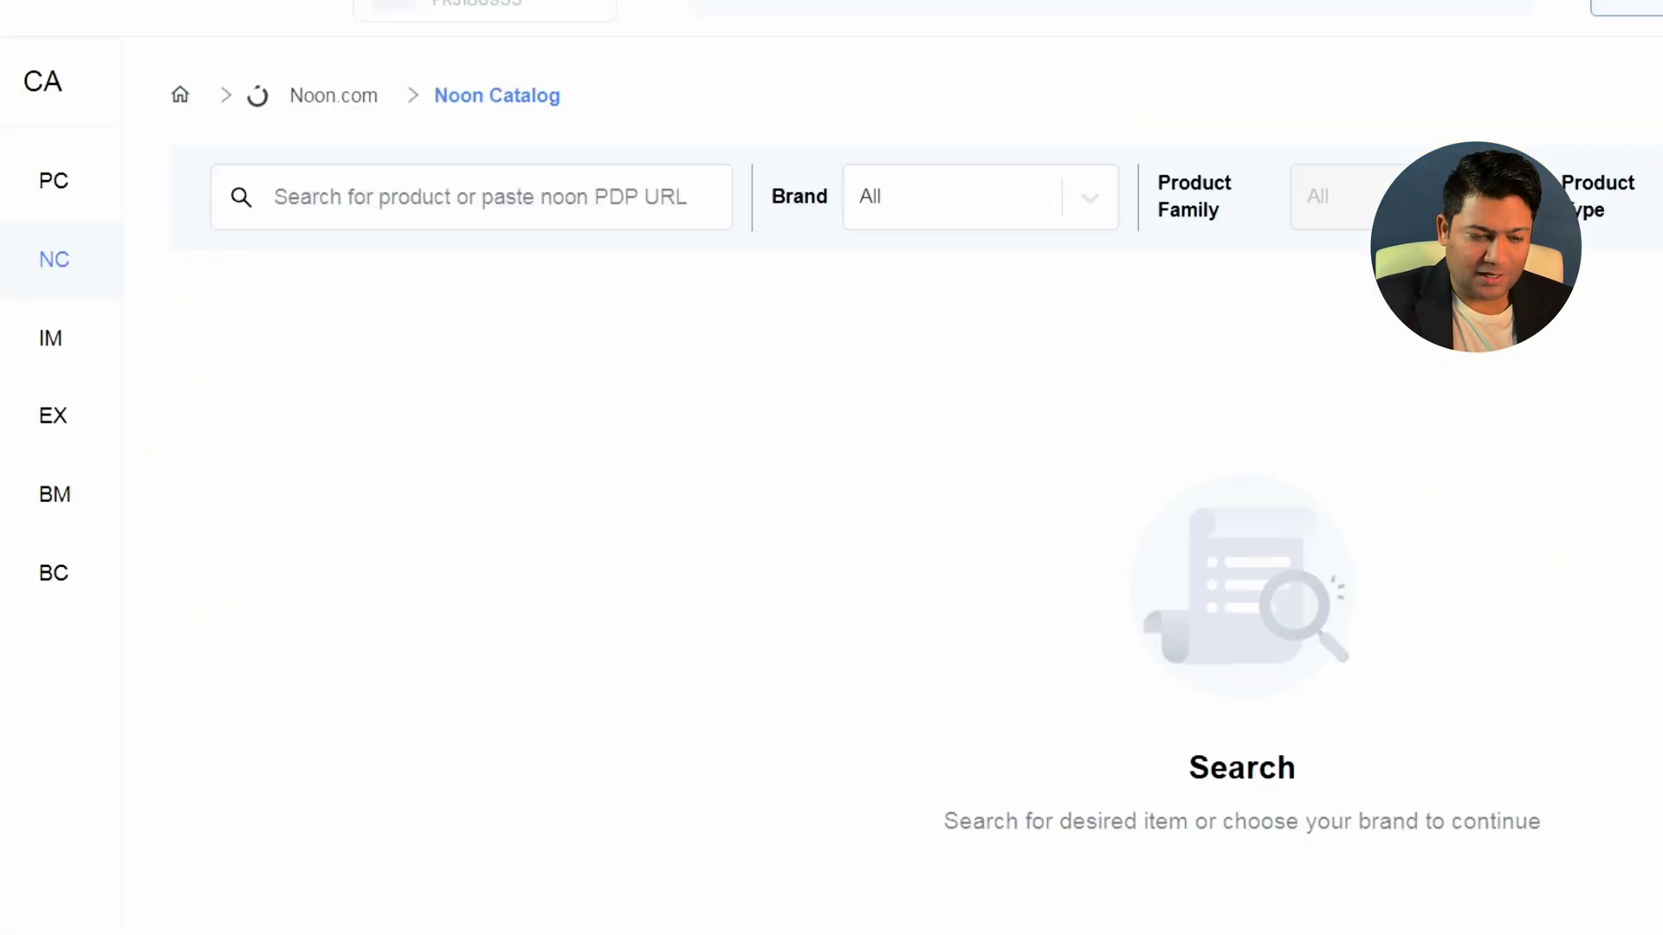
Search the Noon Catalog in the partner portal for the copied SKU N53419974A
{"action": "mouse_move", "coordinate": [90, 222]}
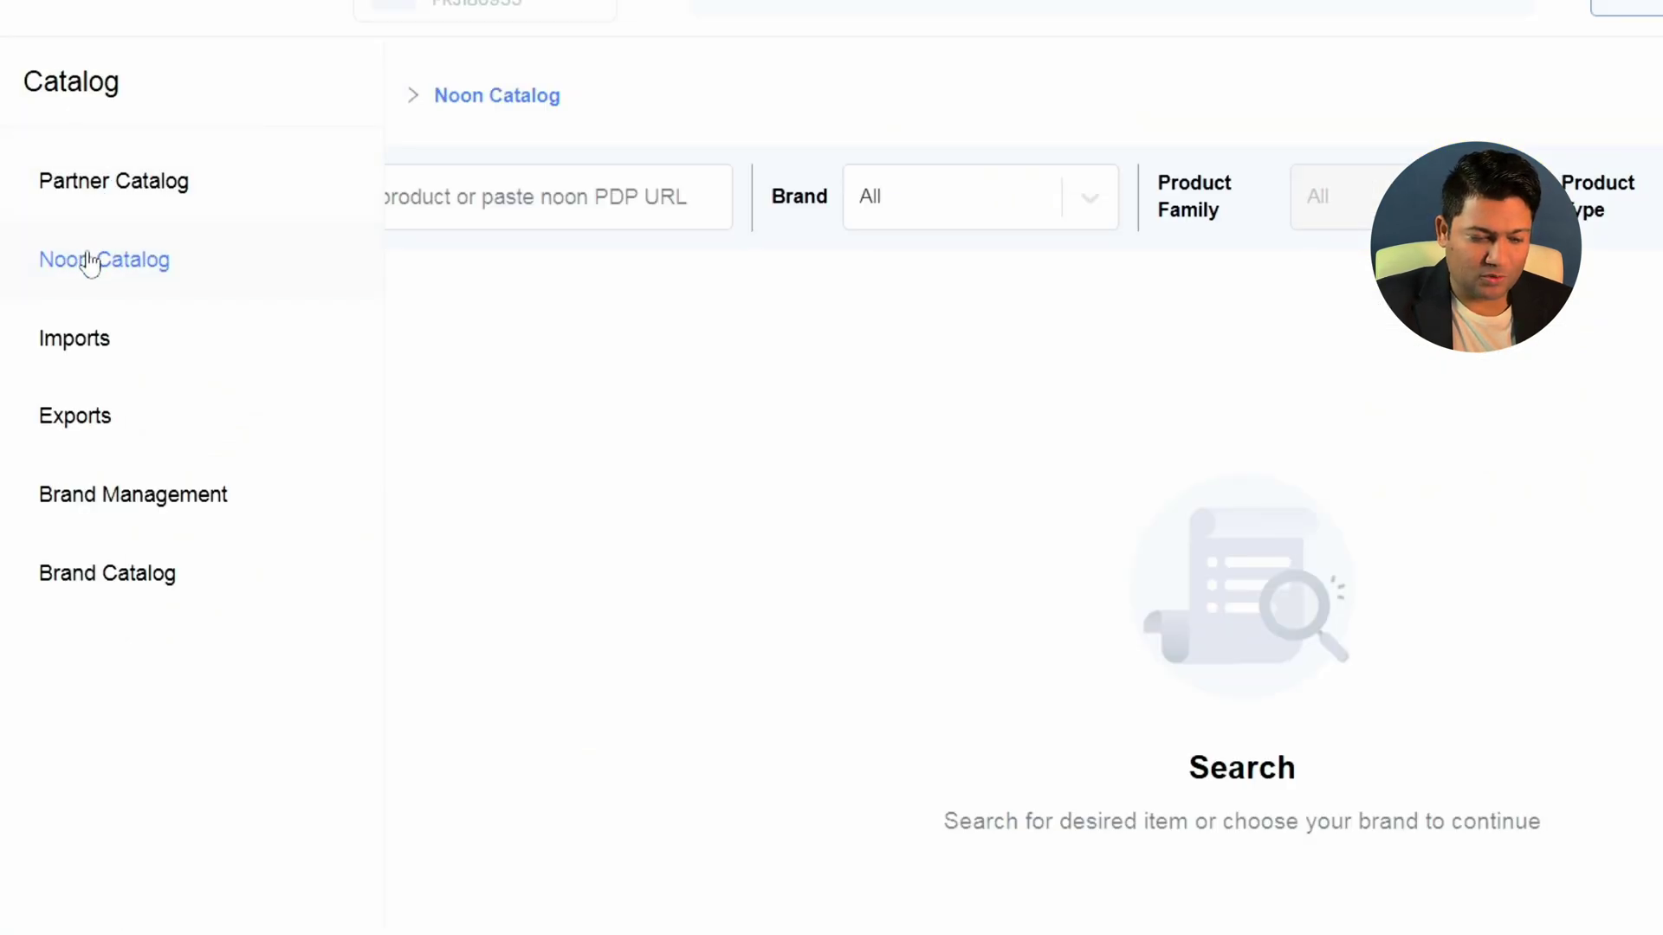
{"action": "left_click", "coordinate": [516, 194]}
{"action": "right_click", "coordinate": [516, 195]}
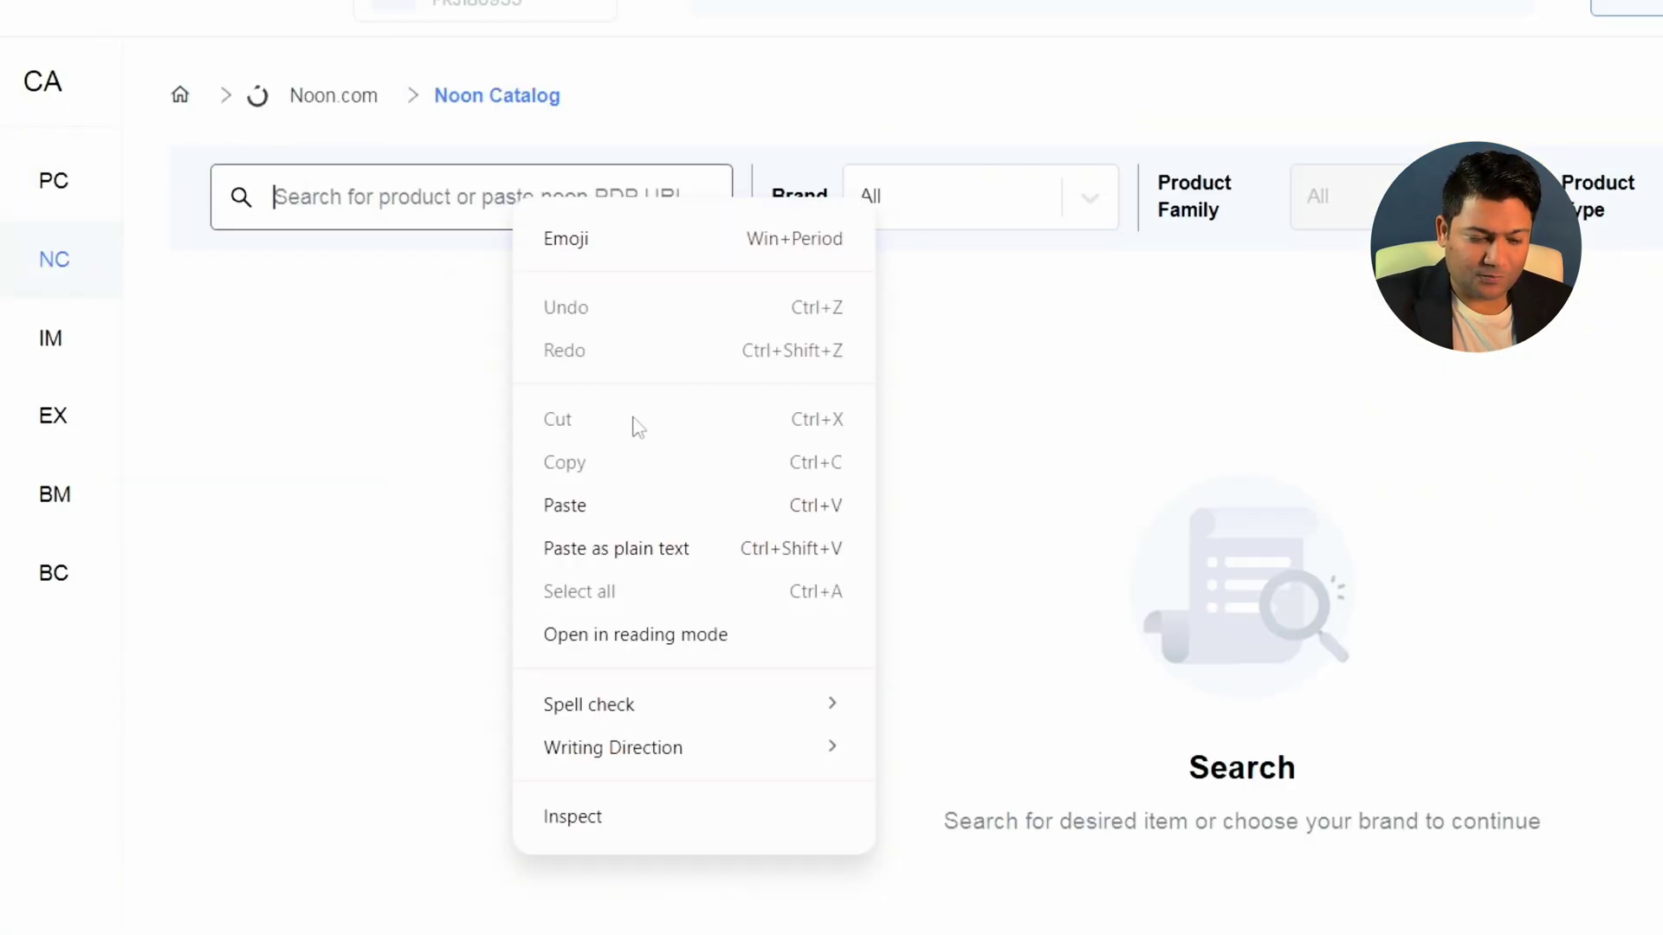
{"action": "left_click", "coordinate": [649, 503]}
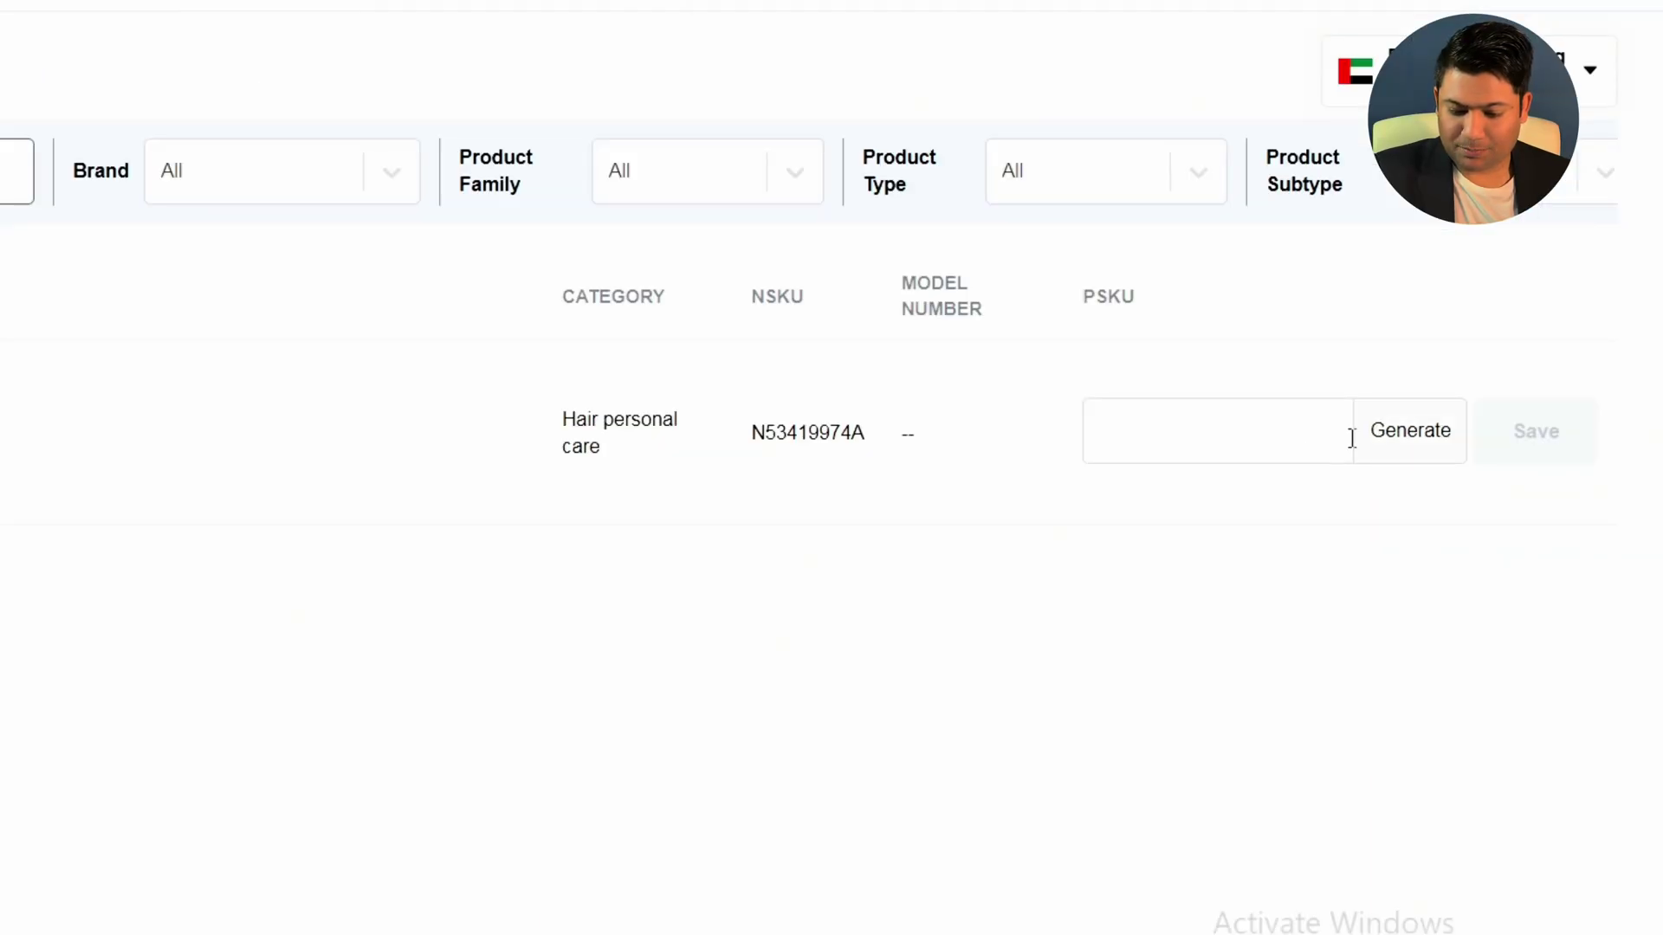
Generate and save a partner SKU for the matching product, and open its partner SKU details
{"action": "left_click", "coordinate": [1390, 448]}
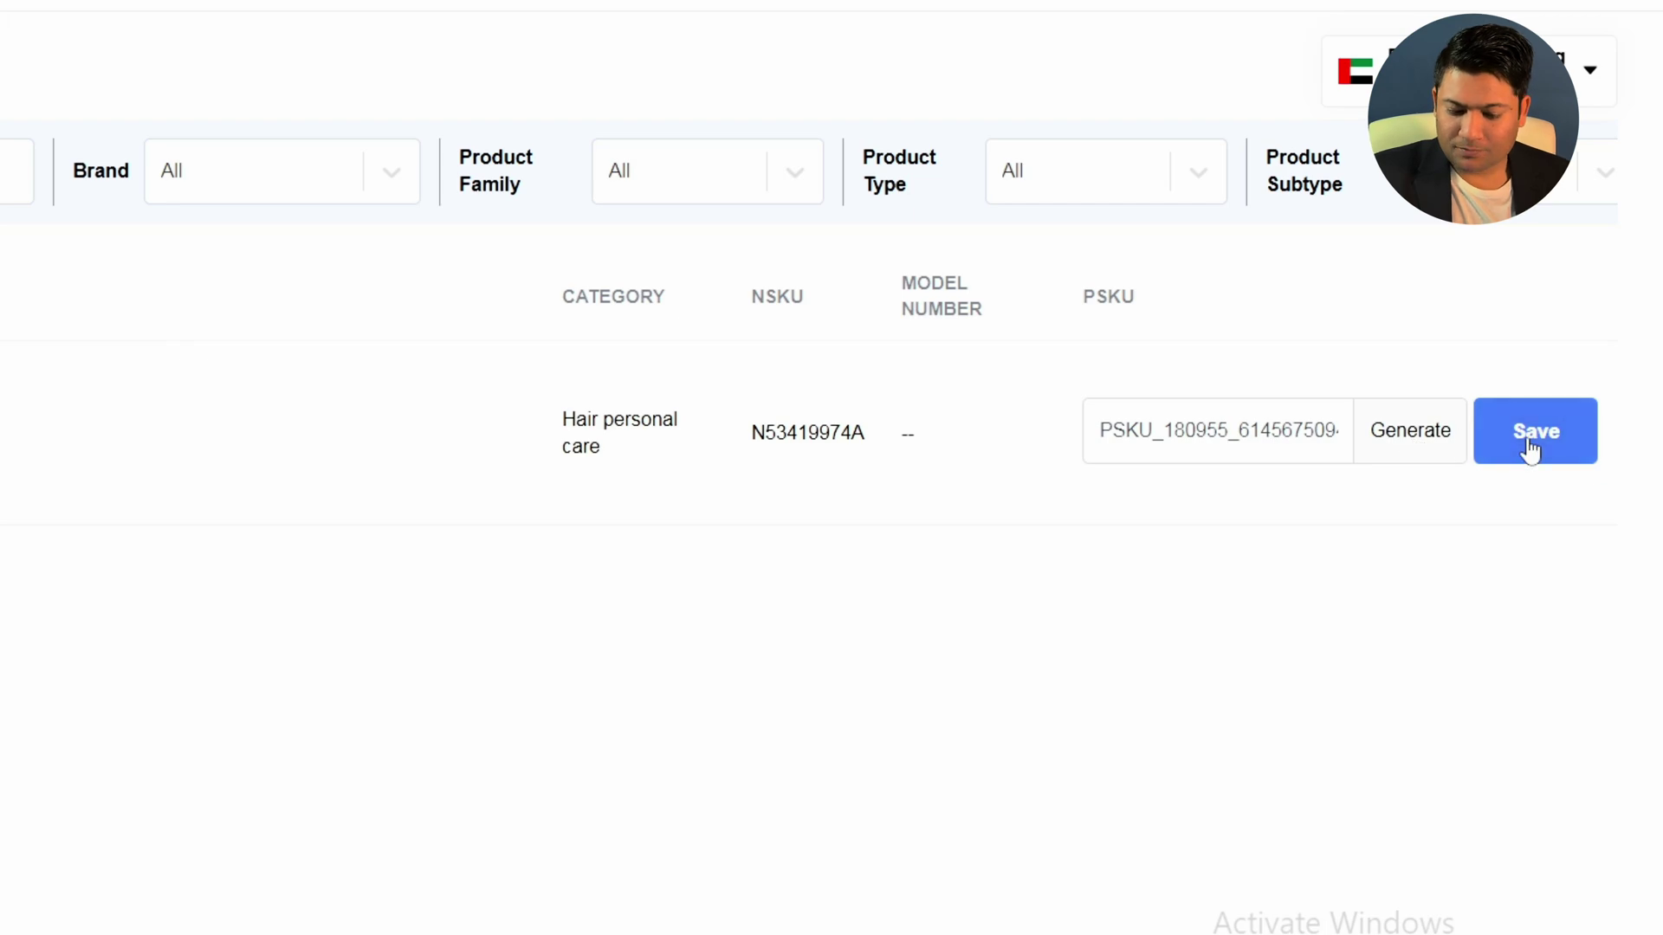
{"action": "left_click", "coordinate": [1529, 446]}
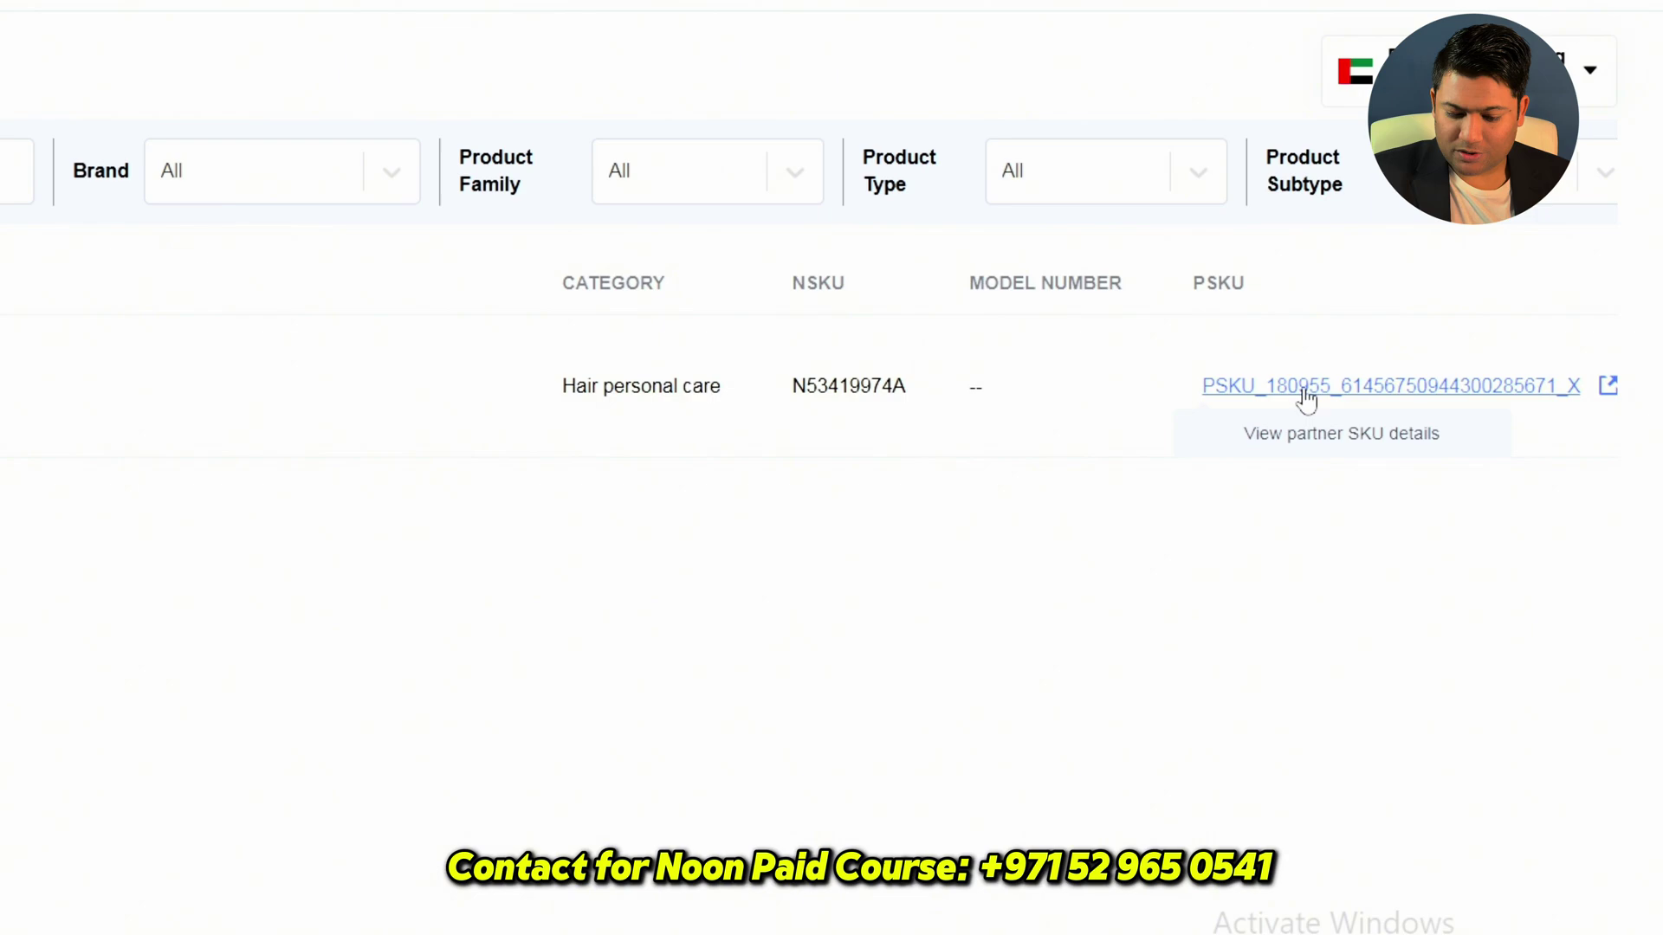
{"action": "left_click", "coordinate": [1303, 390]}
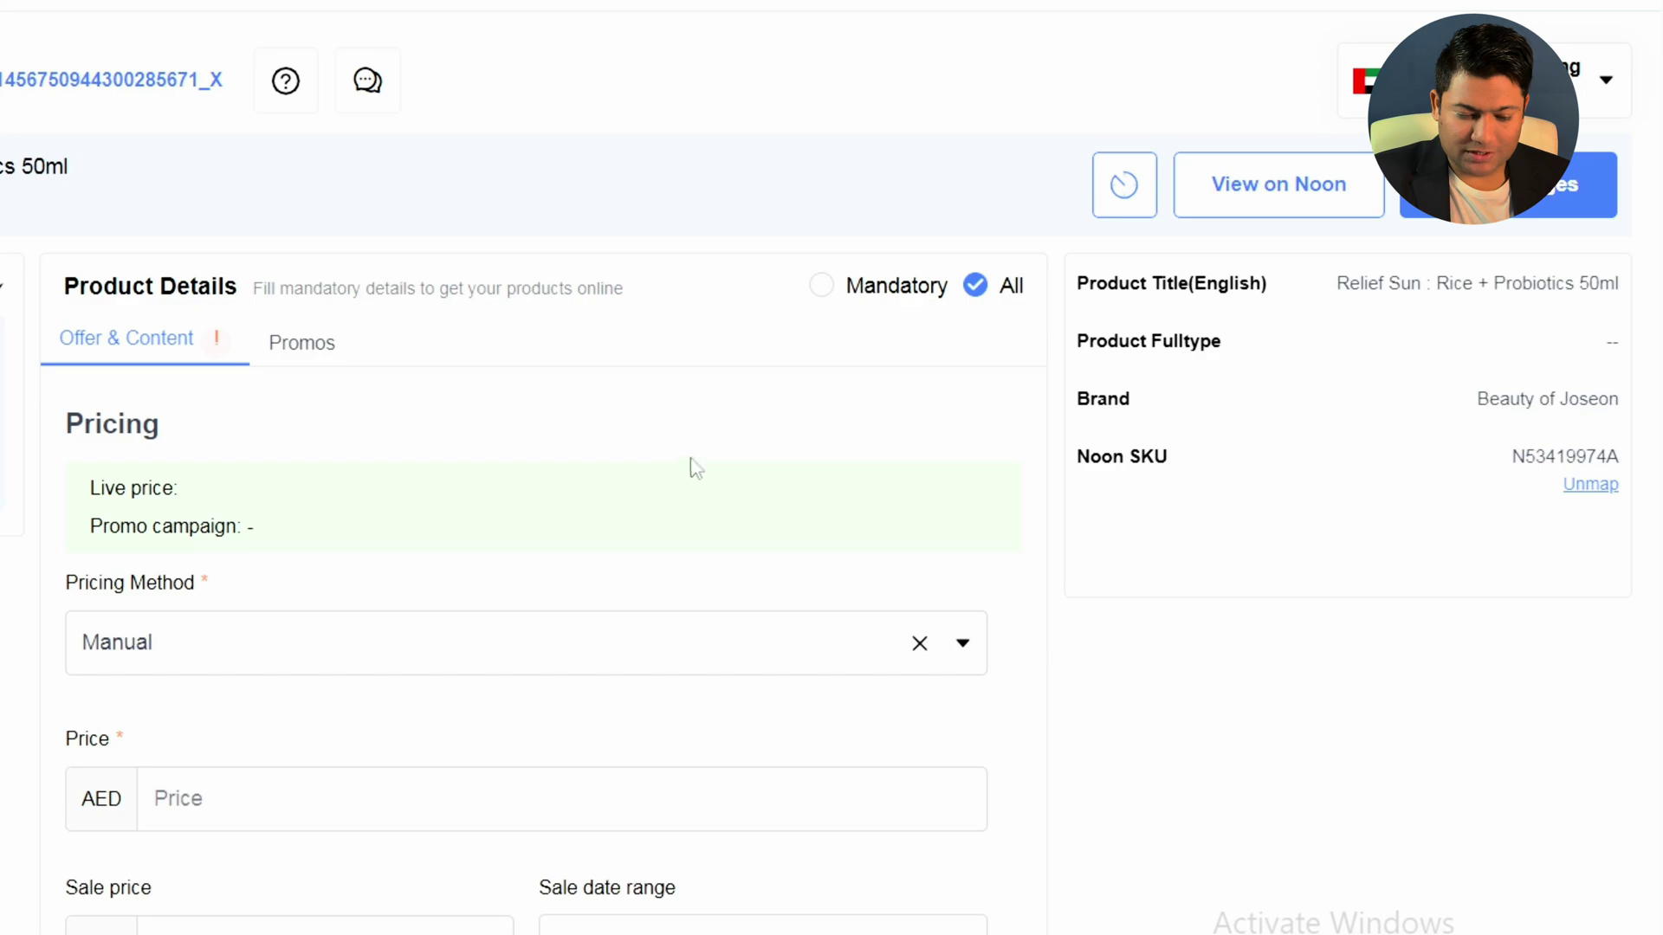
Set the product's price to AED 100 in the manual pricing details
{"action": "scroll", "coordinate": [770, 421], "scroll_direction": "down", "scroll_amount": 2}
{"action": "scroll", "coordinate": [581, 418], "scroll_direction": "up", "scroll_amount": 3}
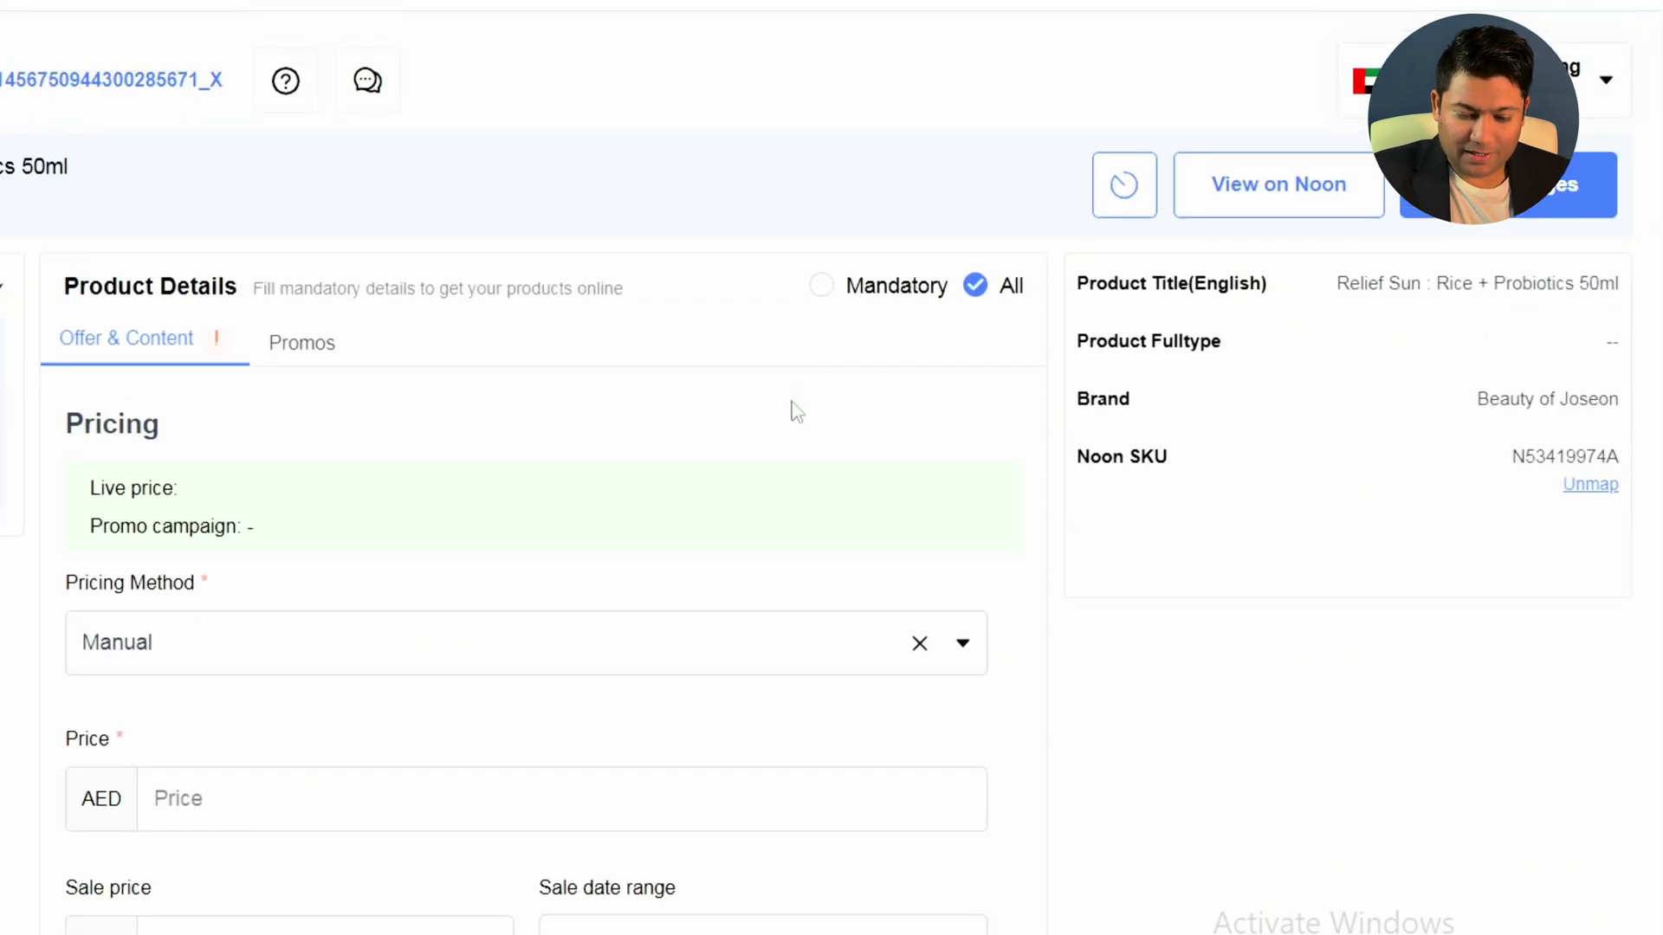
{"action": "scroll", "coordinate": [791, 408], "scroll_direction": "down", "scroll_amount": 3}
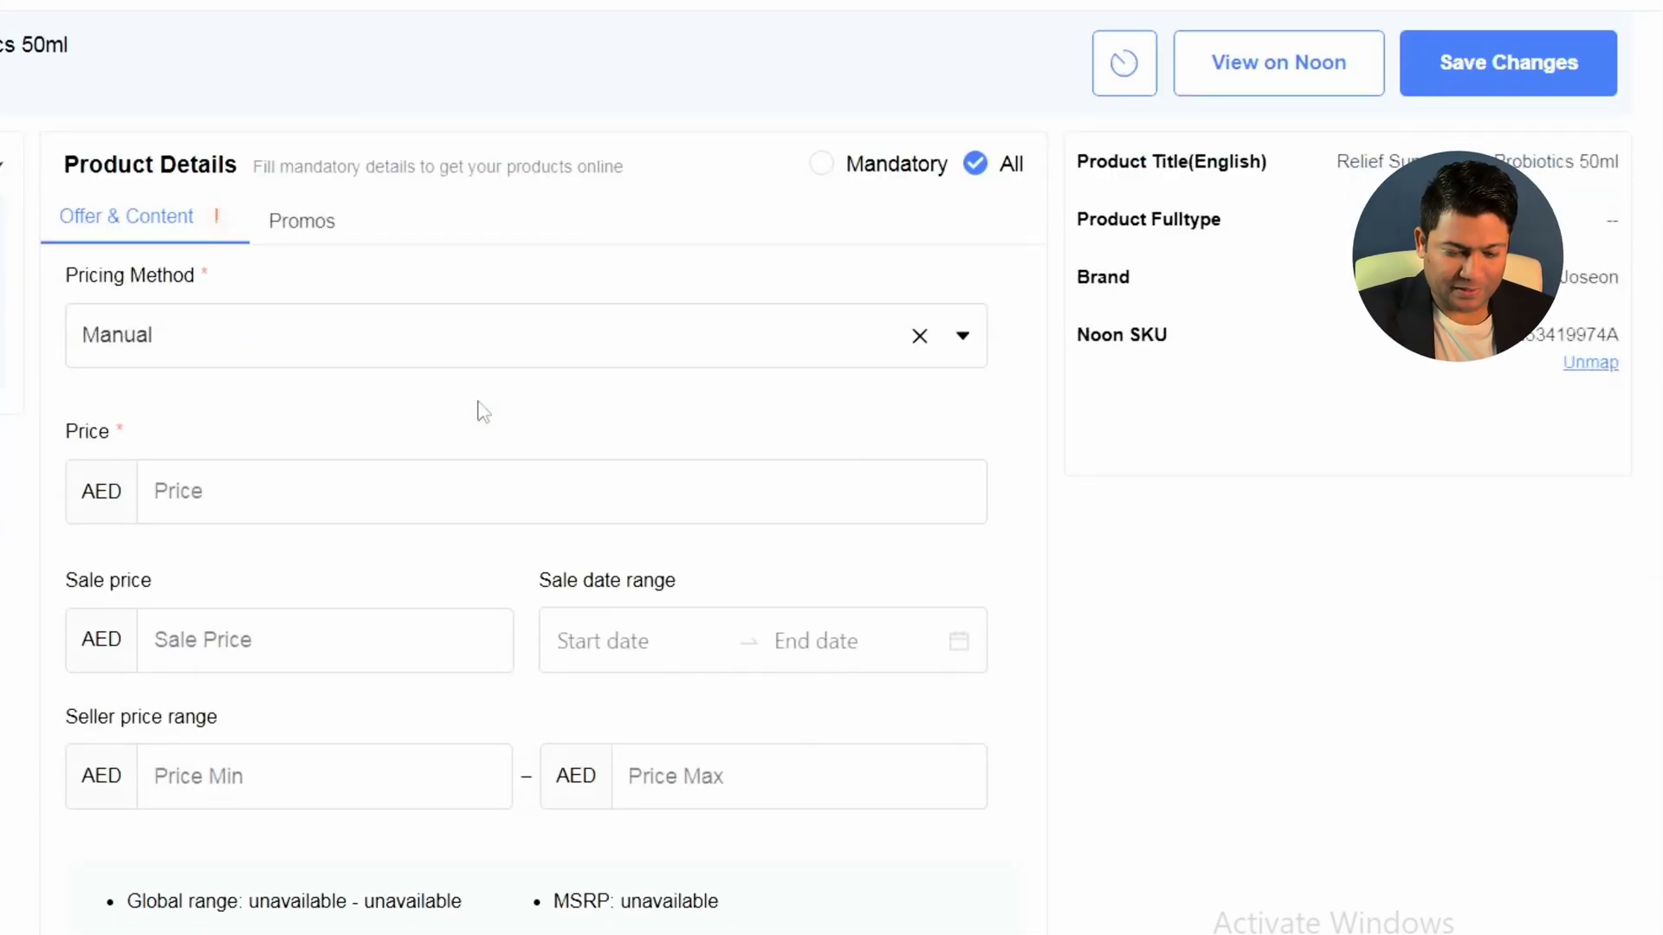
{"action": "left_click", "coordinate": [333, 499]}
{"action": "type", "text": "100"}
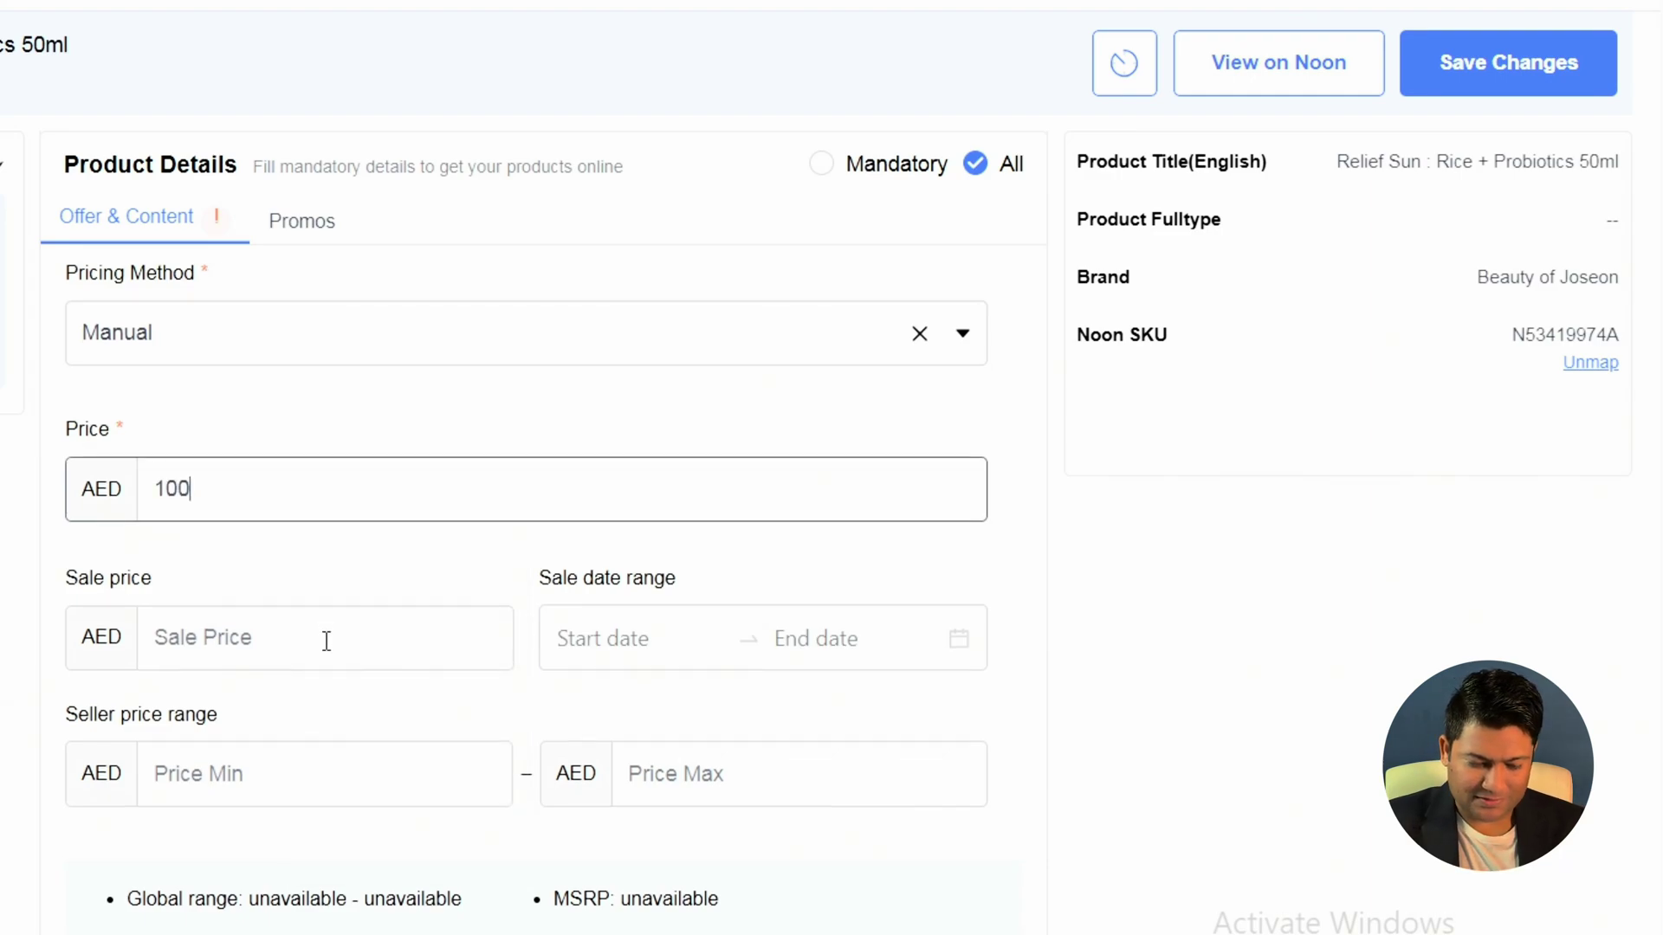
Add the GBS - Dubai warehouse to the stock information and set its new stock to 1
{"action": "scroll", "coordinate": [317, 648], "scroll_direction": "down", "scroll_amount": 7}
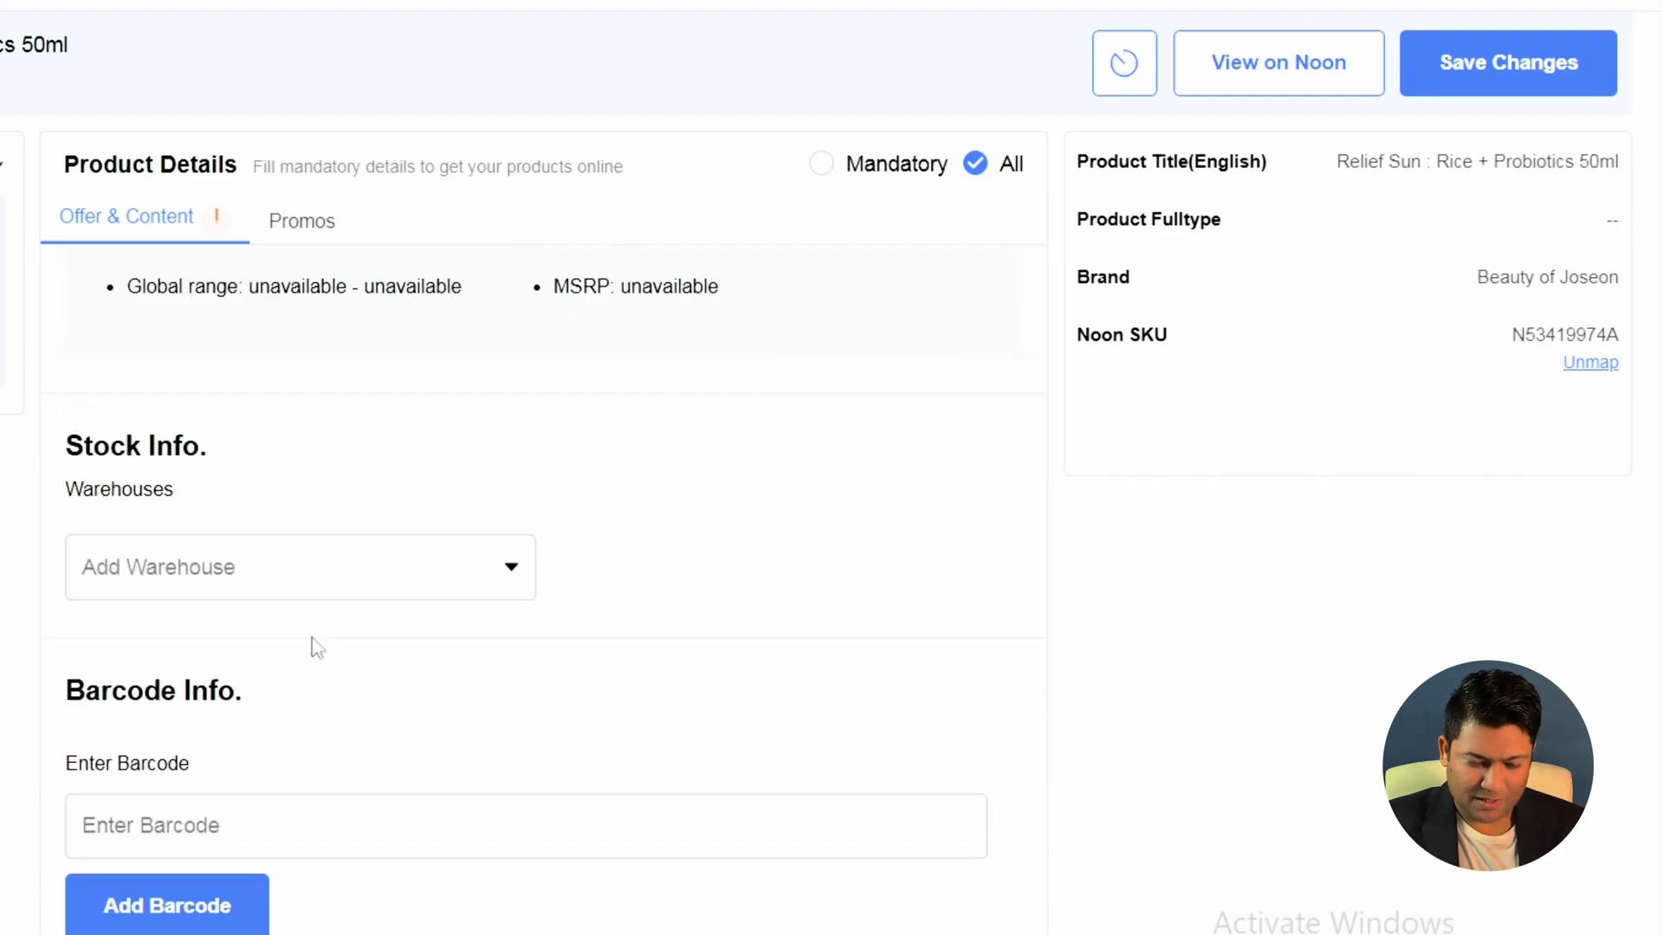
{"action": "left_click", "coordinate": [298, 594]}
{"action": "left_click", "coordinate": [275, 638]}
{"action": "left_click", "coordinate": [186, 870]}
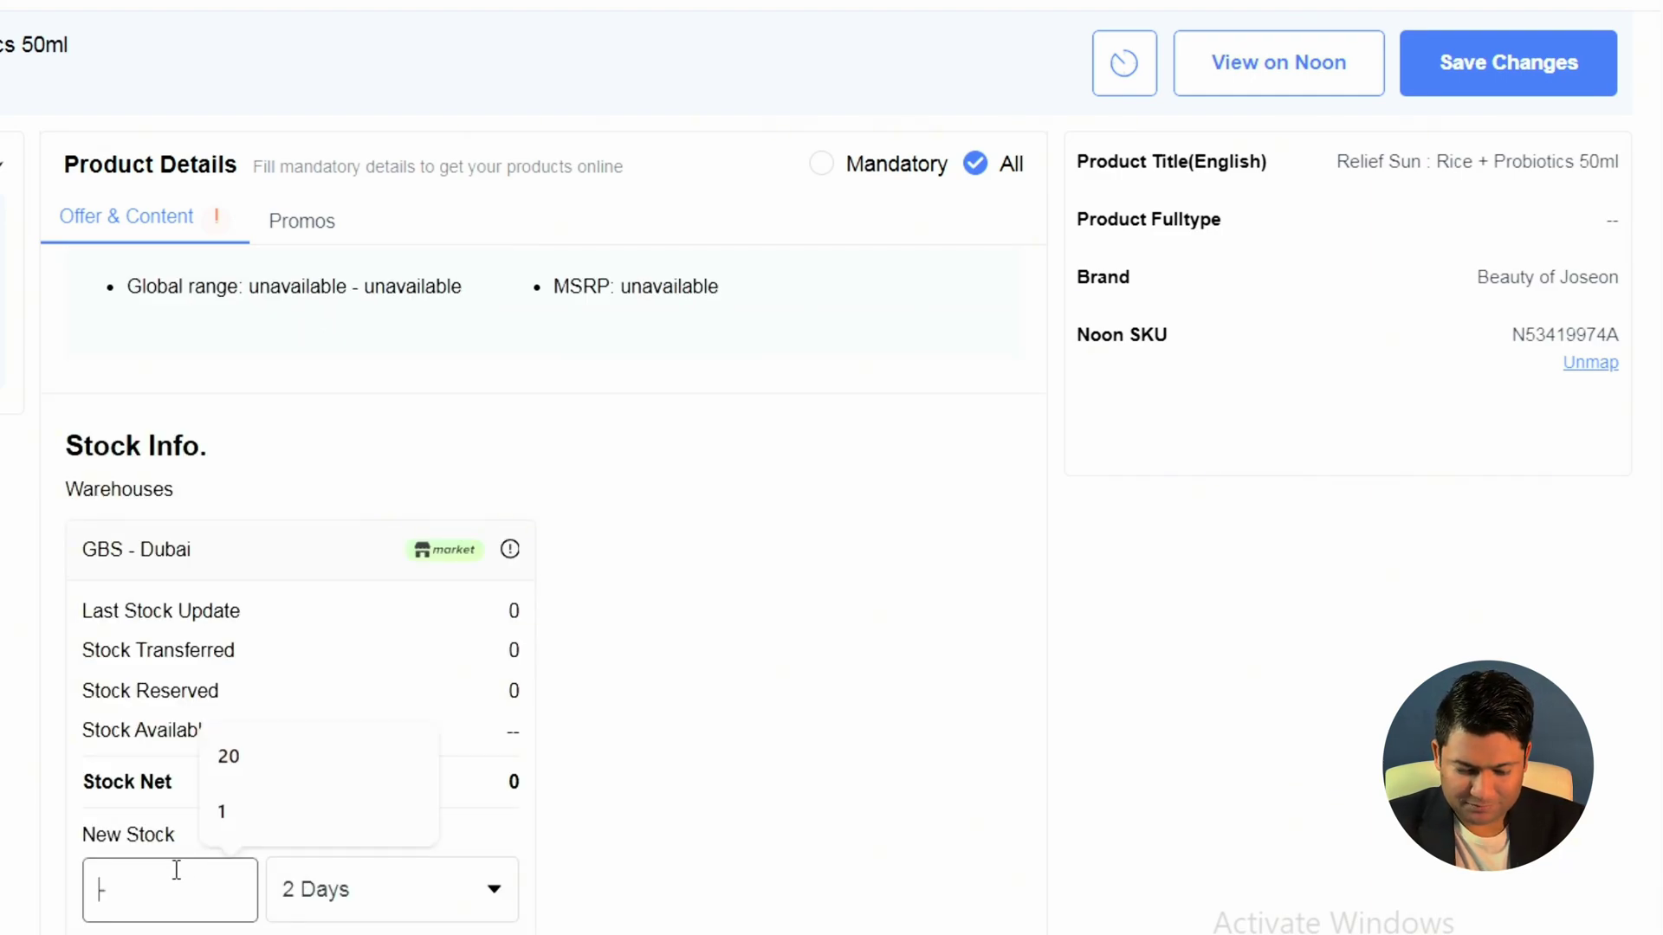
{"action": "type", "text": "1"}
Add the barcode "beauty" to the product and submit the saved changes
{"action": "scroll", "coordinate": [583, 607], "scroll_direction": "down", "scroll_amount": 7}
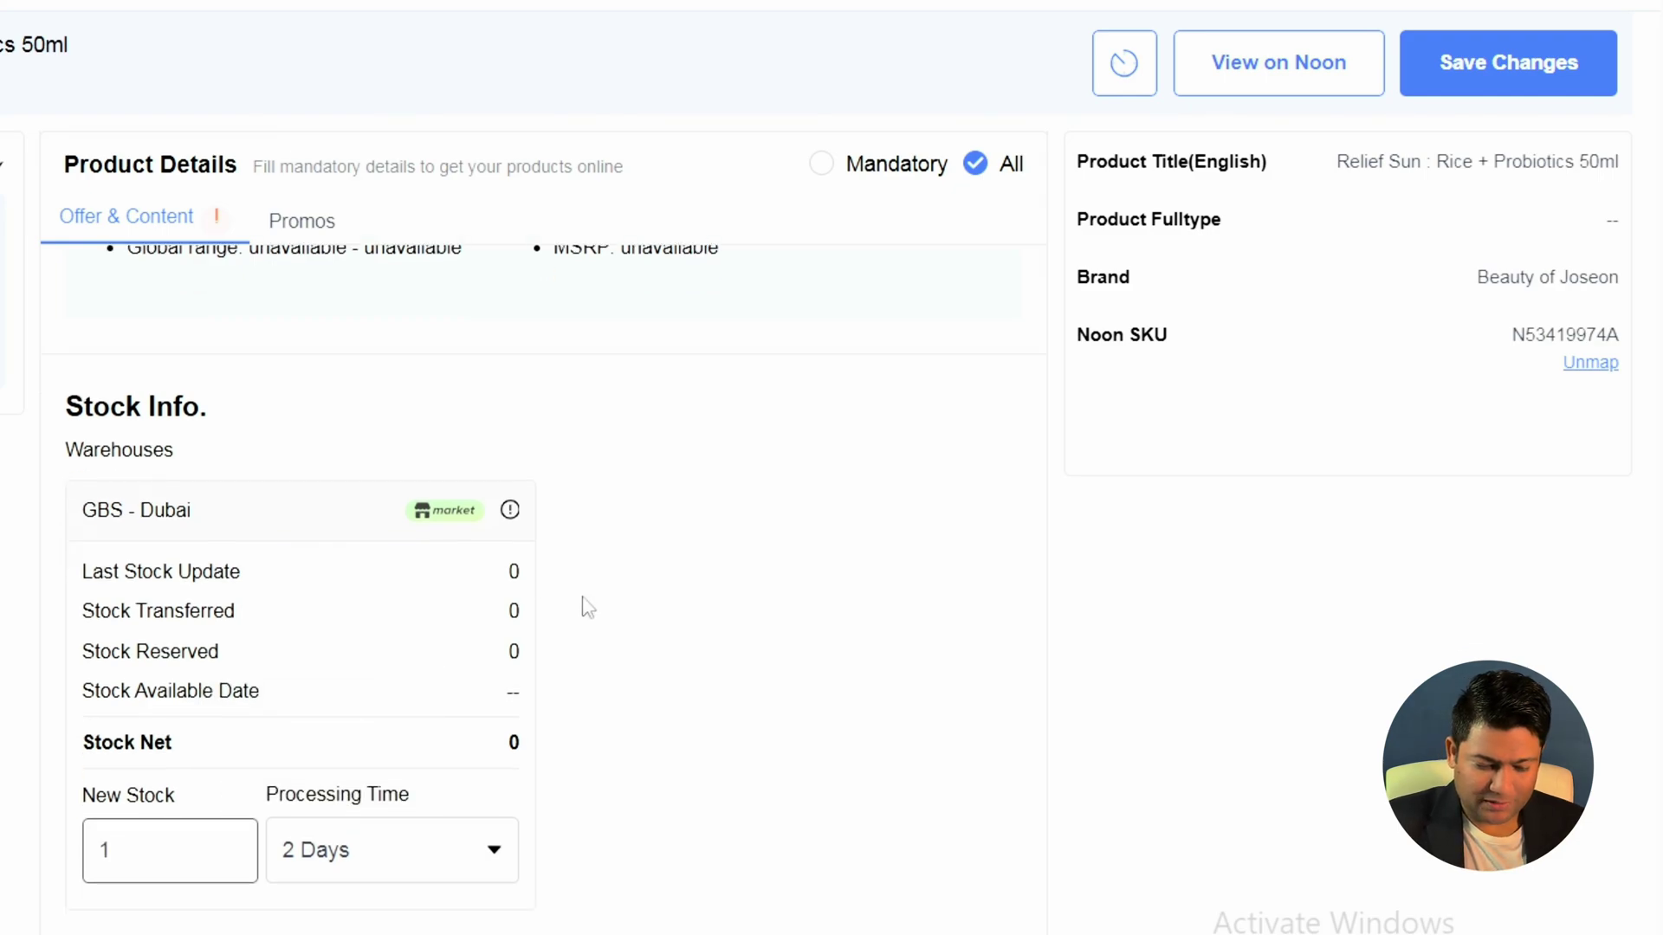
{"action": "left_click", "coordinate": [301, 640]}
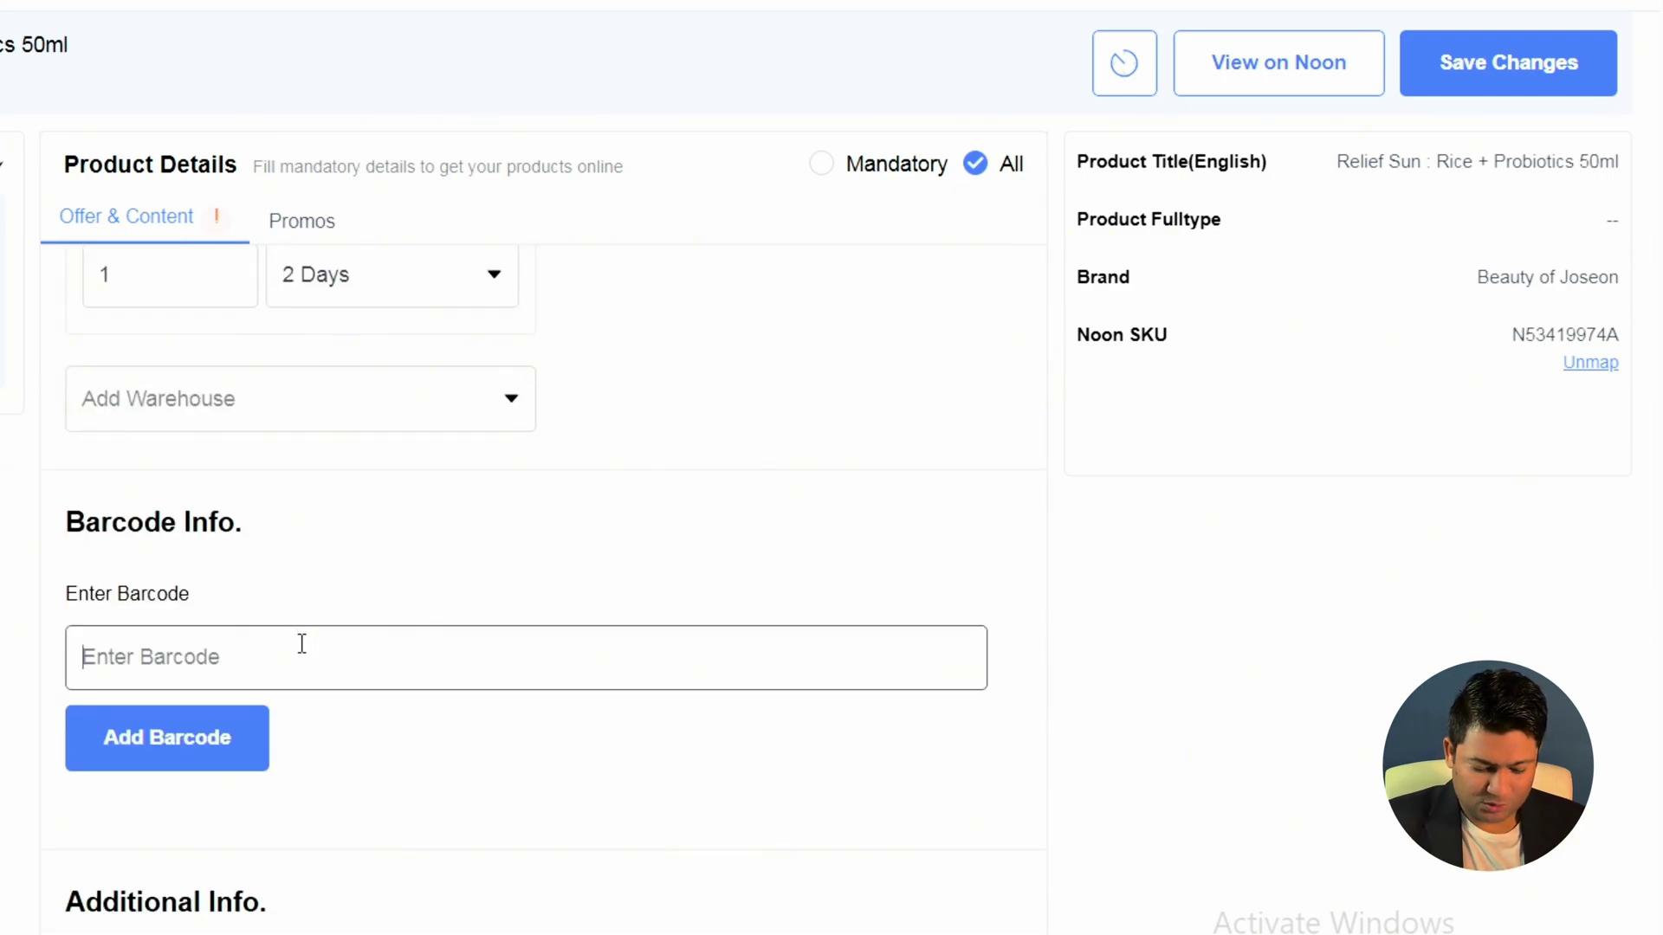
{"action": "type", "text": "beauty"}
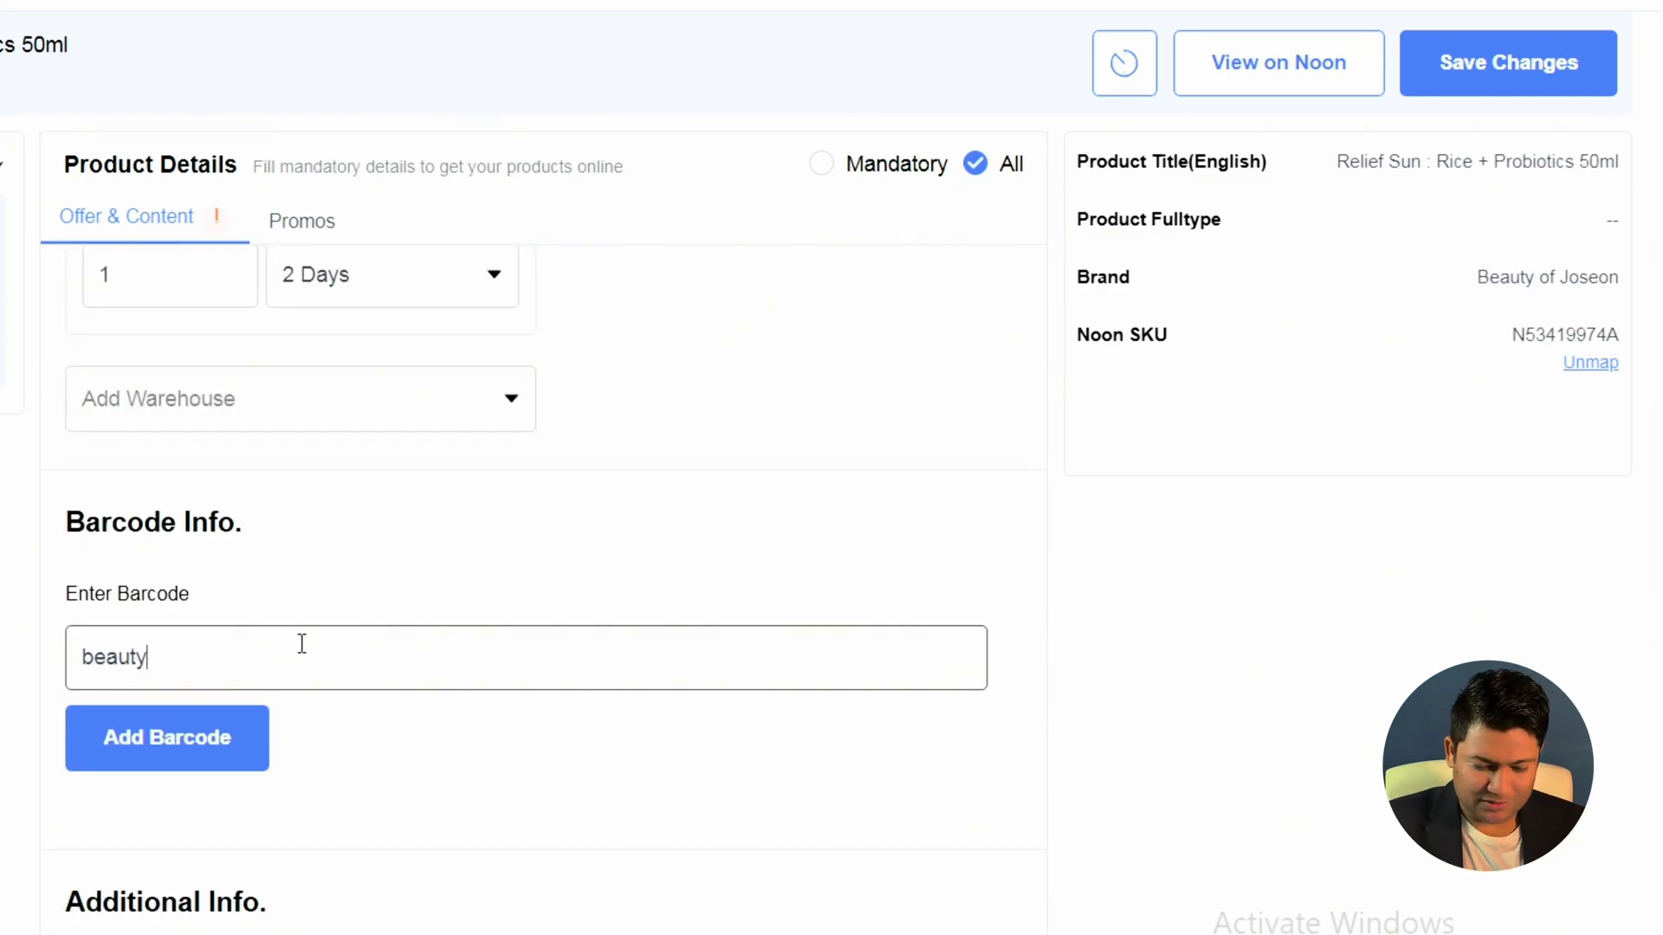
{"action": "left_click", "coordinate": [251, 741]}
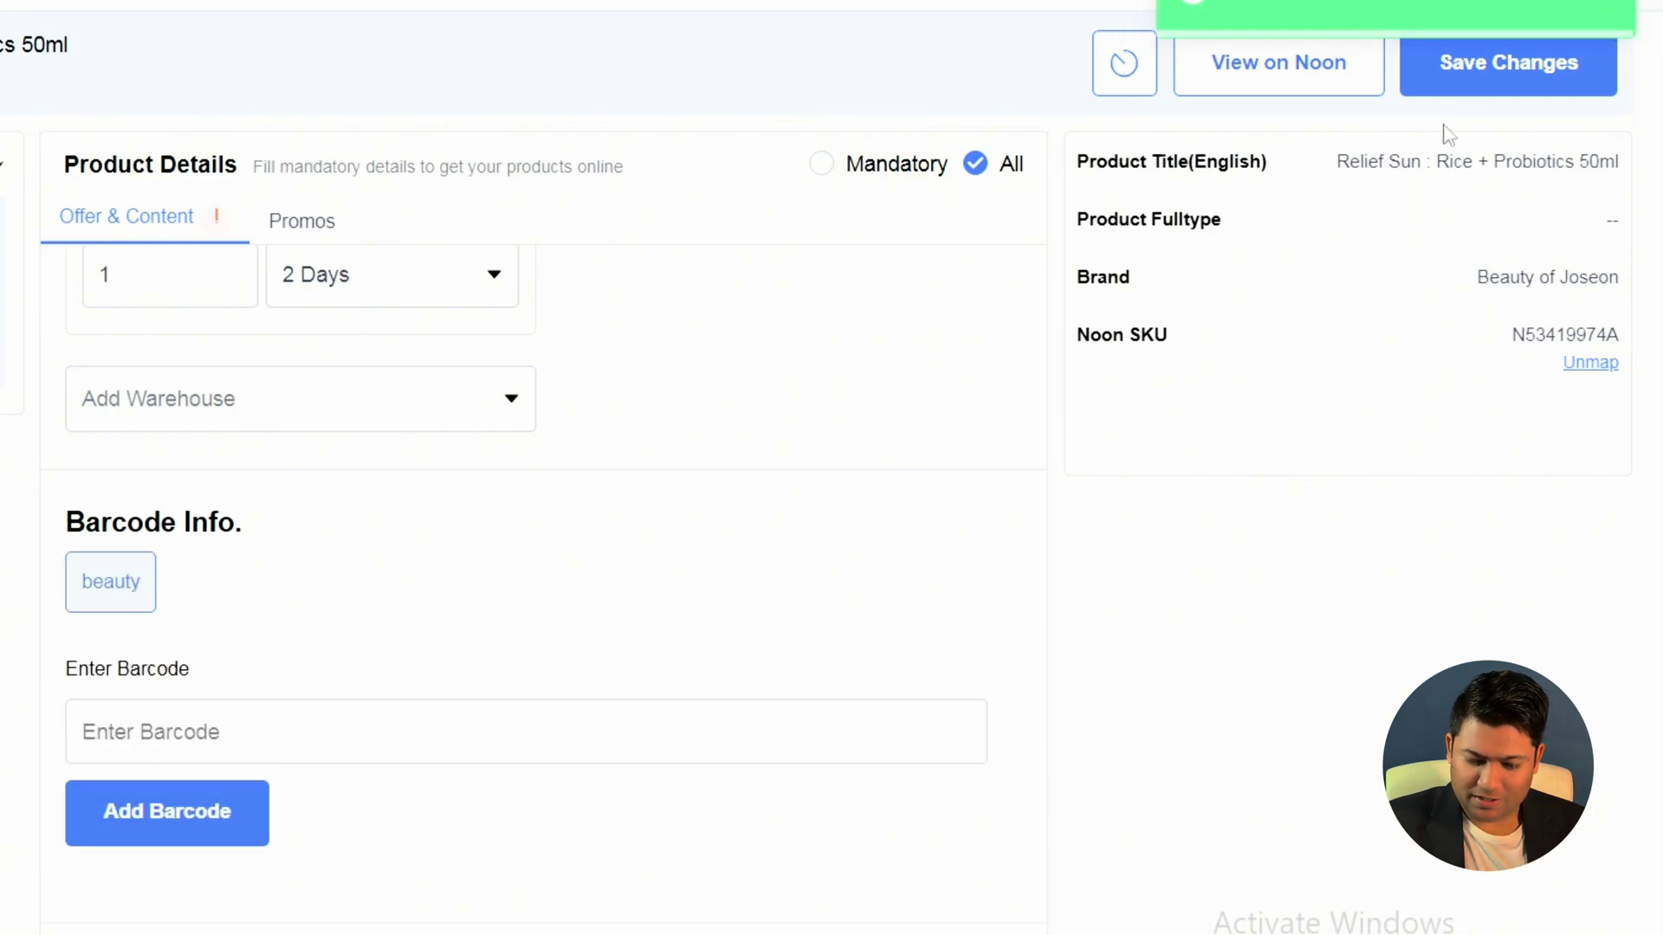
{"action": "left_click", "coordinate": [1462, 87]}
{"action": "left_click", "coordinate": [689, 555]}
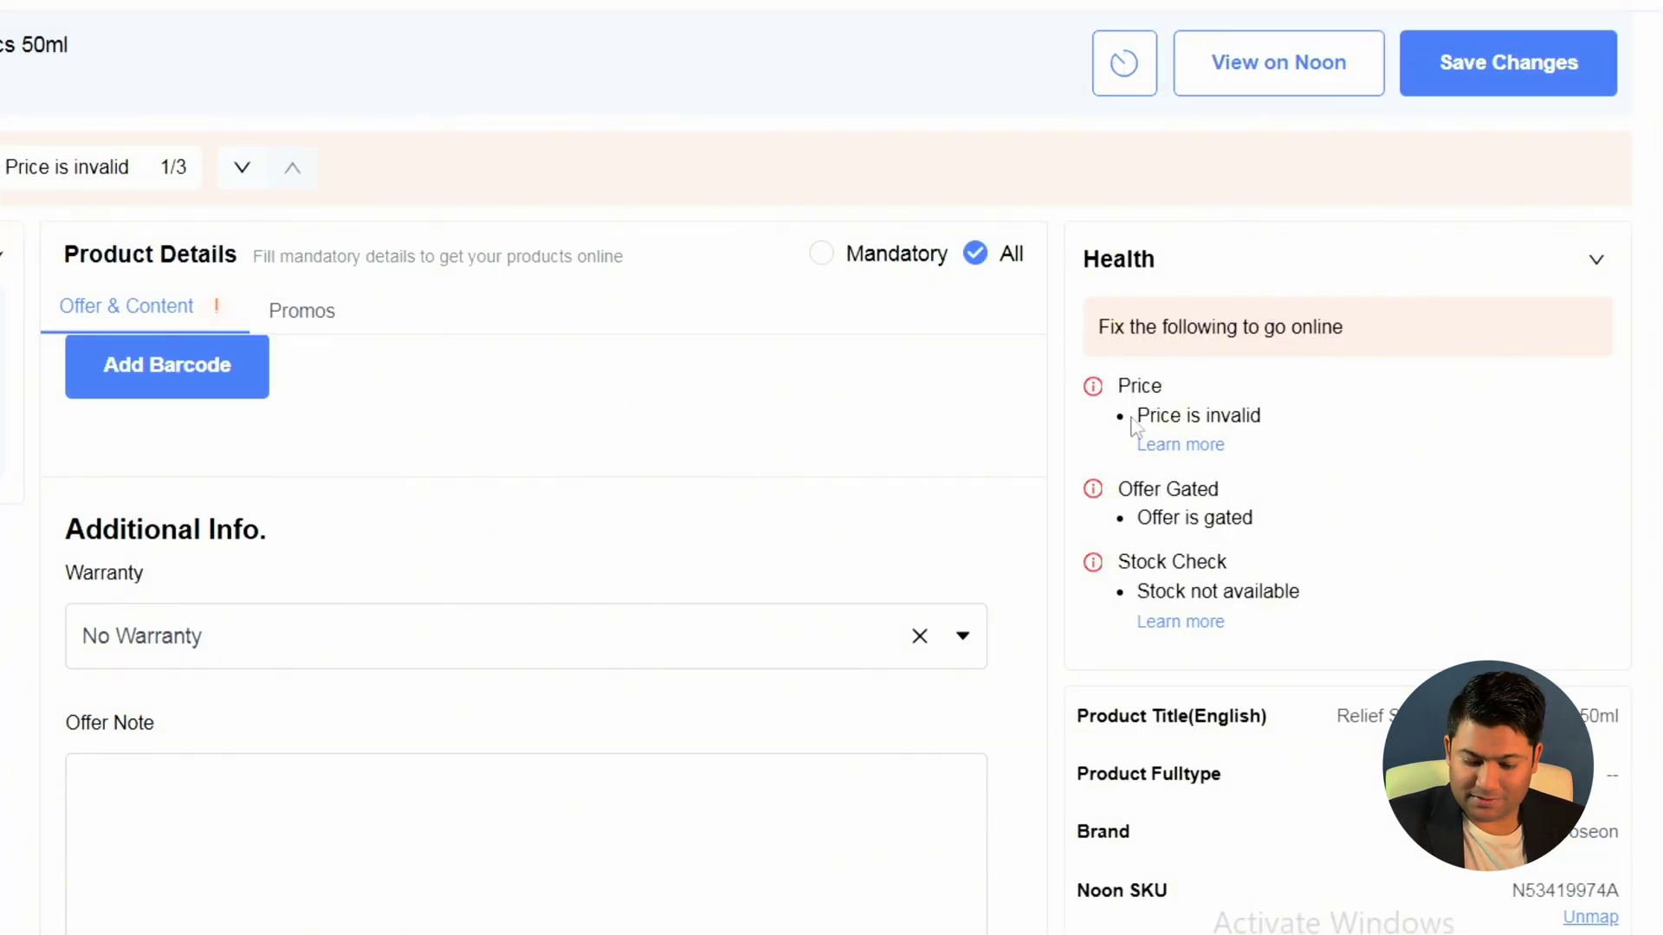
Save and submit the product changes again, and check the Stock Check and Offer Gated entries in the product's health list
{"action": "left_click_drag", "start_coordinate": [1284, 580], "coordinate": [1176, 582]}
{"action": "left_click", "coordinate": [1452, 73]}
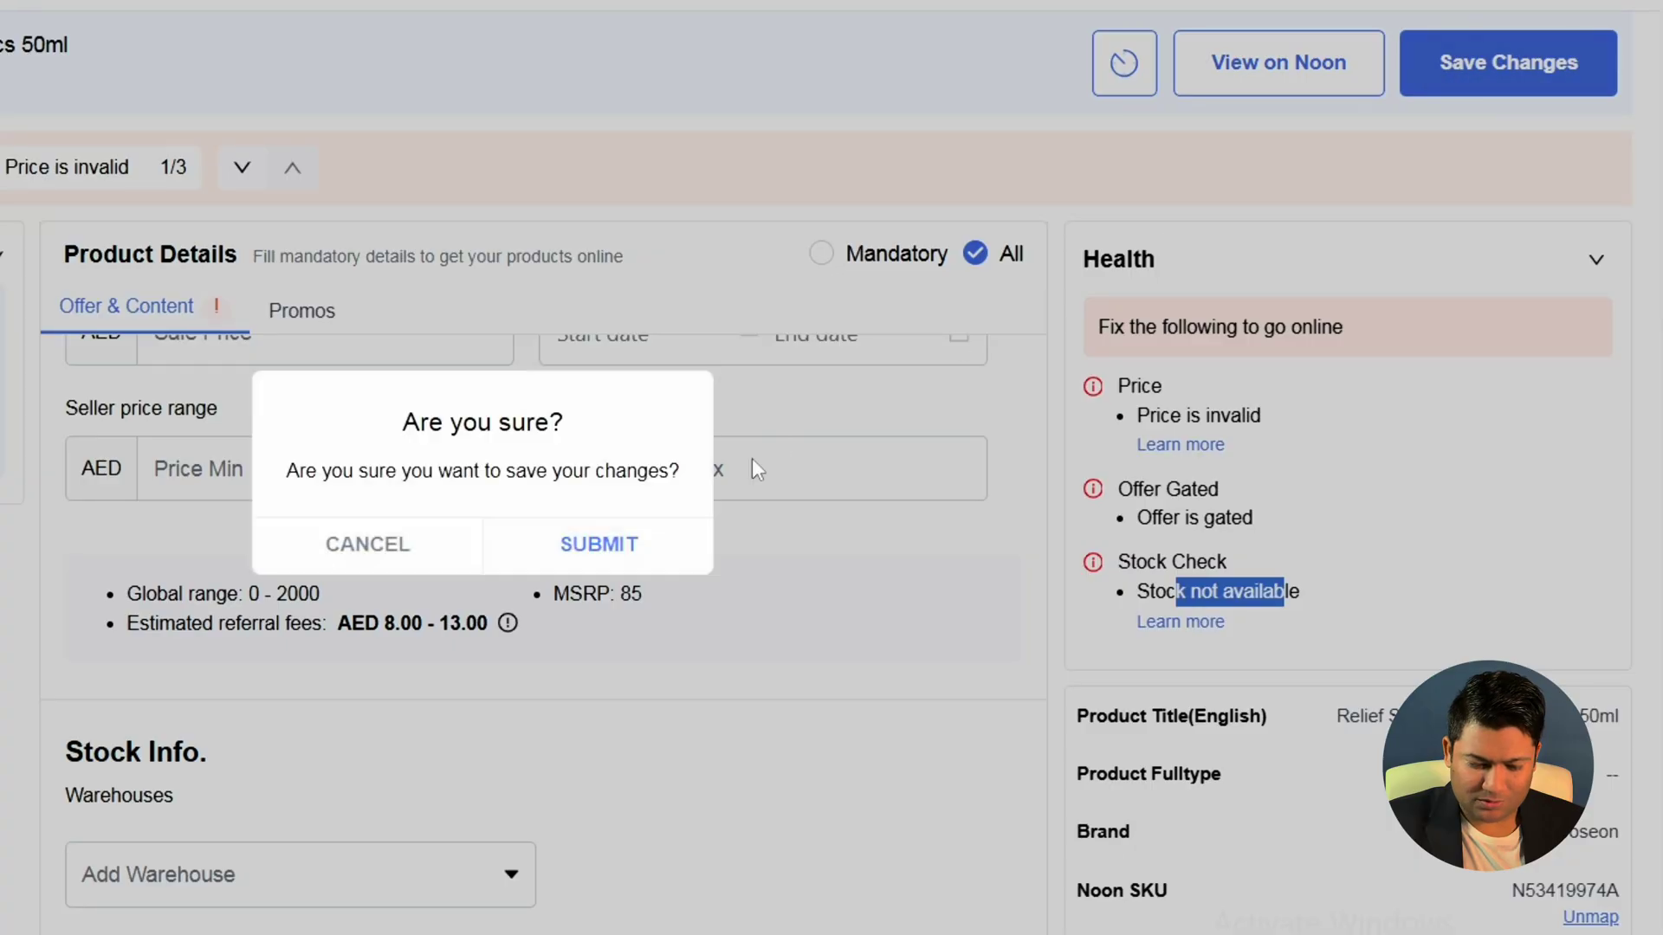
{"action": "left_click", "coordinate": [672, 542]}
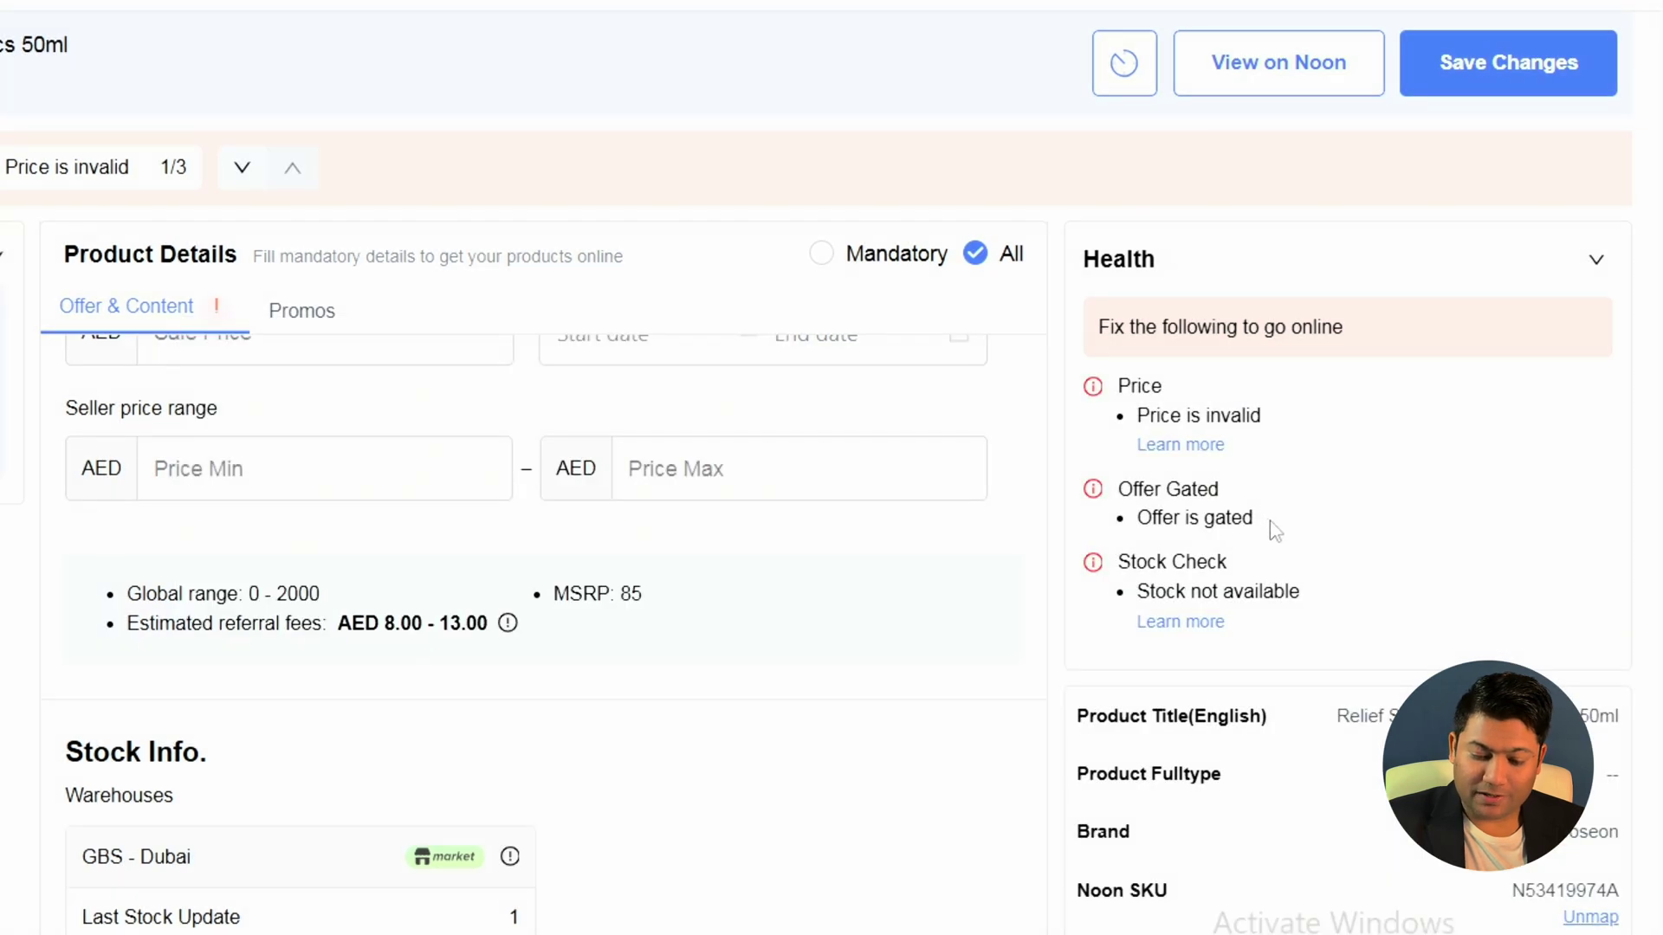
{"action": "mouse_move", "coordinate": [1273, 529]}
{"action": "left_mouse_down"}
{"action": "mouse_move", "coordinate": [1178, 519]}
{"action": "mouse_move", "coordinate": [1119, 492]}
{"action": "left_mouse_up"}
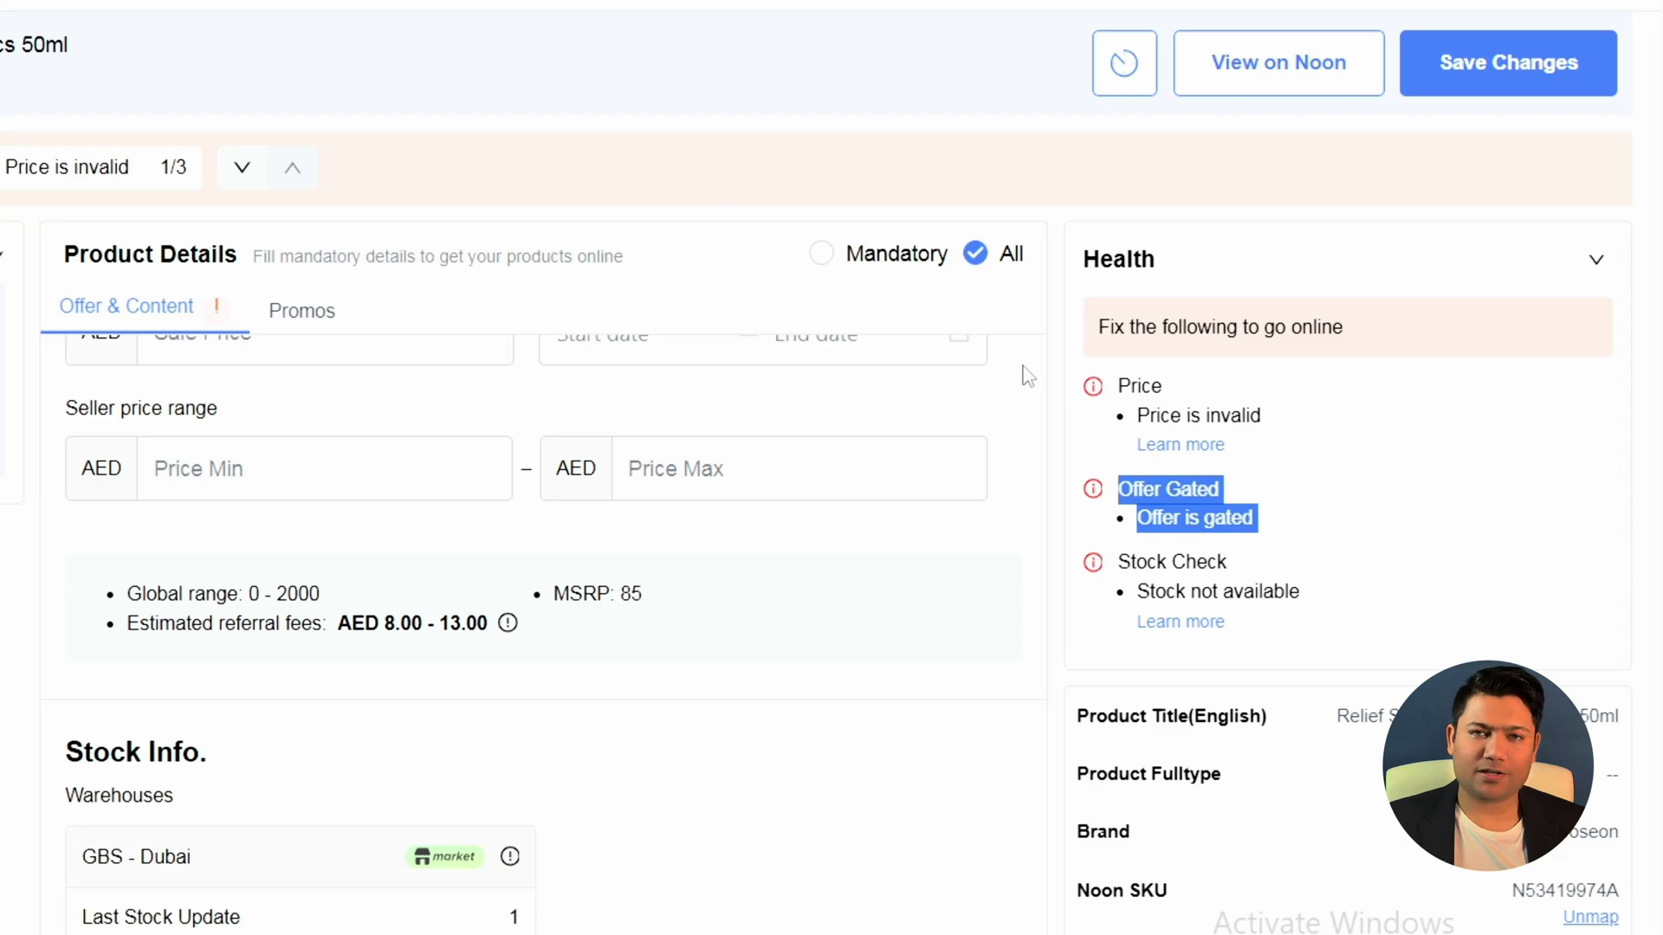
{"action": "left_click", "coordinate": [1217, 517]}
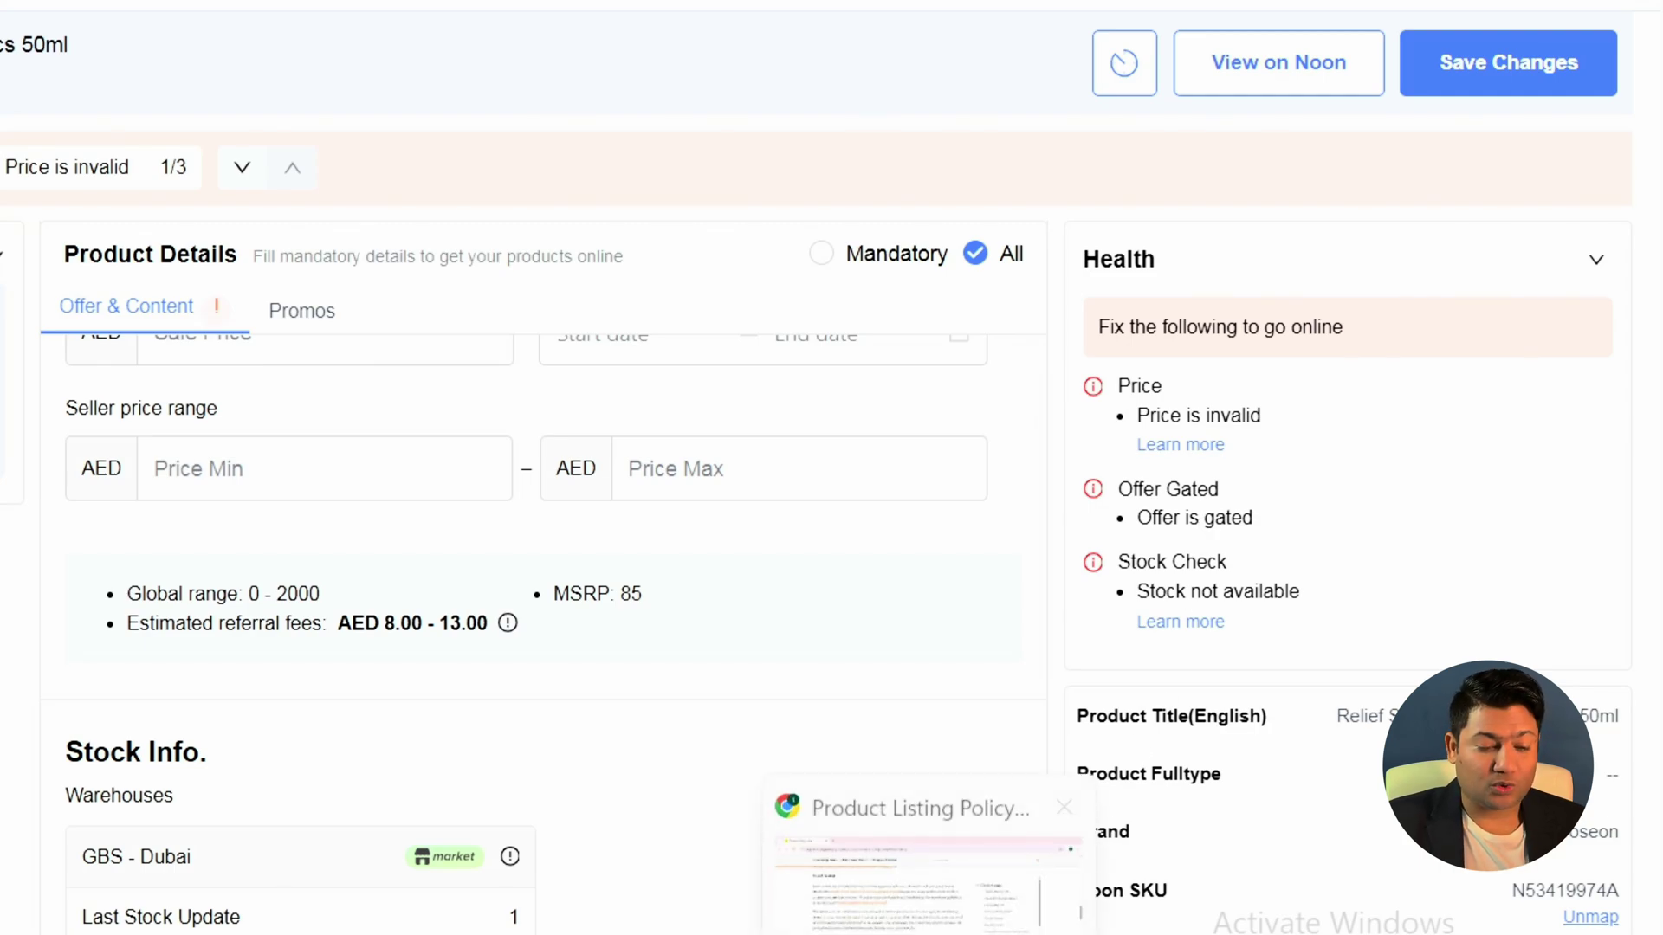
Switch to the Product Listing Policy article and examine the whitelisting documents required under Brand Gating
{"action": "left_click", "coordinate": [905, 866]}
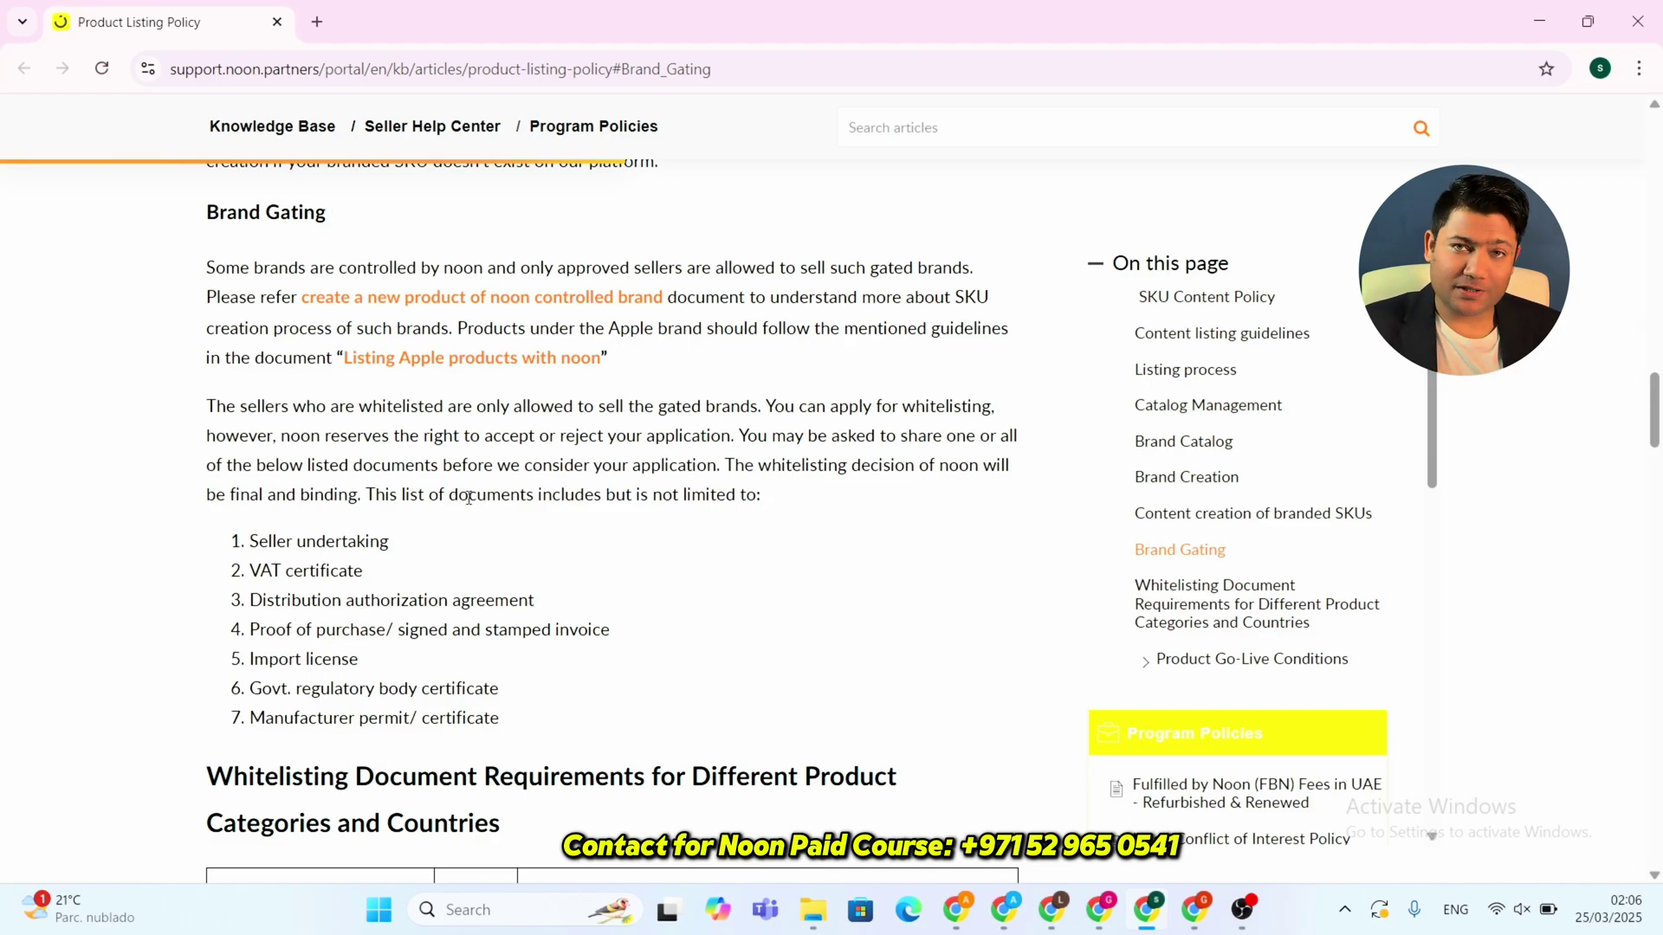
{"action": "scroll", "coordinate": [404, 494], "scroll_direction": "down", "scroll_amount": 3}
{"action": "scroll", "coordinate": [416, 421], "scroll_direction": "up", "scroll_amount": 2}
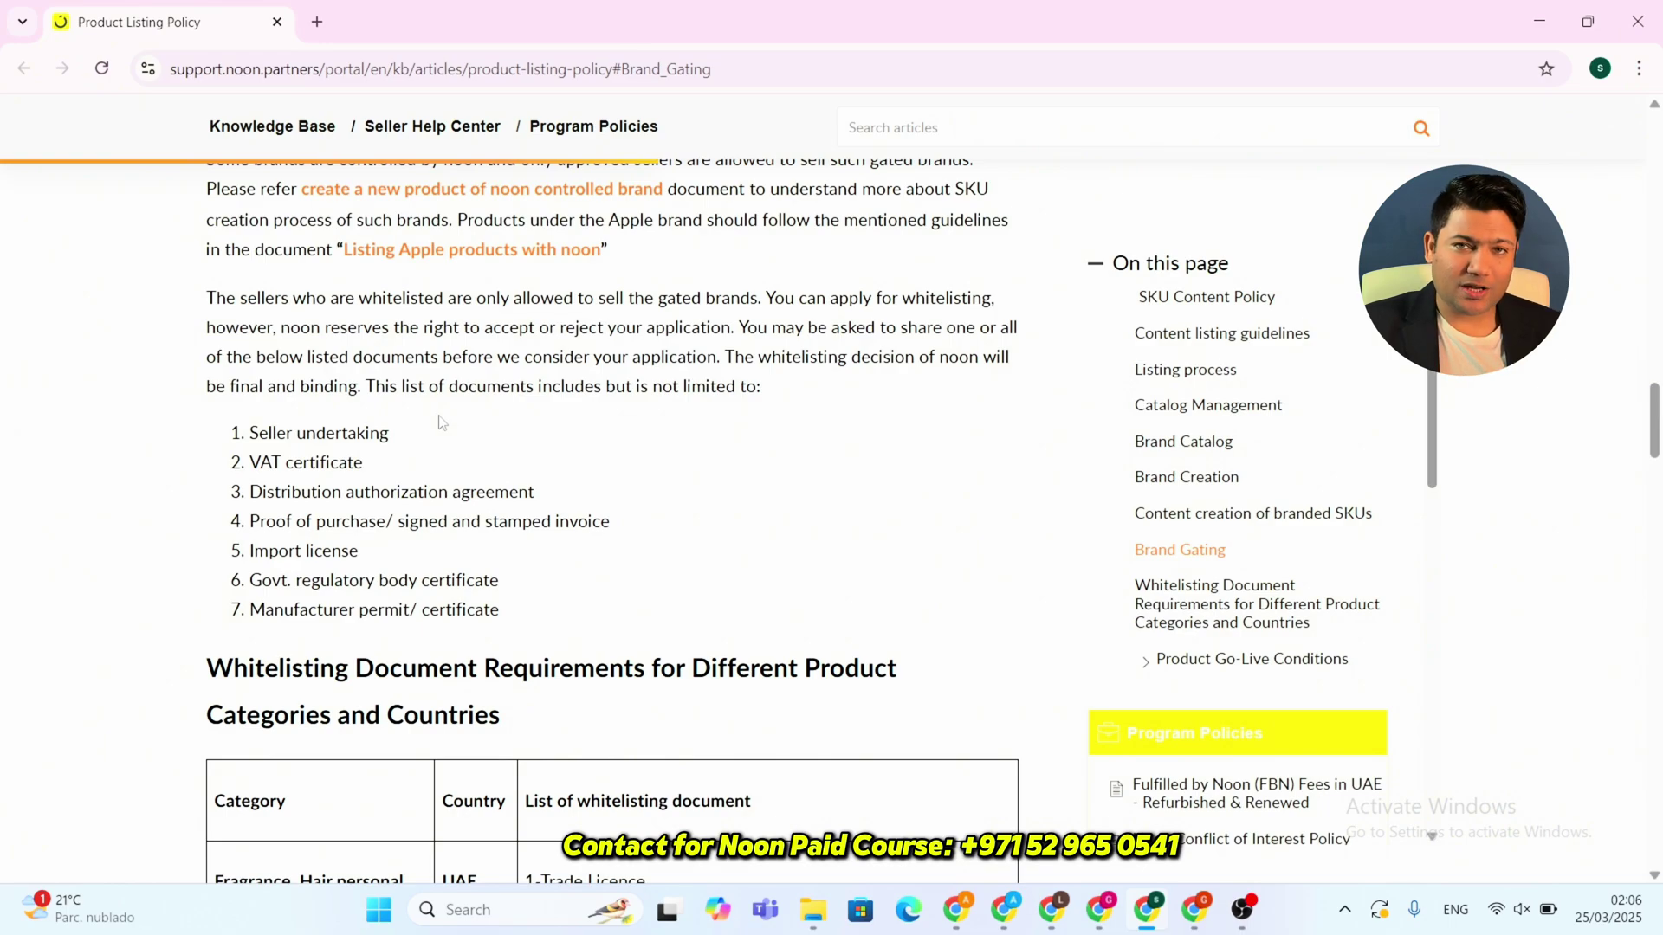
{"action": "left_click_drag", "start_coordinate": [418, 433], "coordinate": [251, 433]}
{"action": "left_click_drag", "start_coordinate": [374, 482], "coordinate": [286, 462]}
{"action": "left_click", "coordinate": [365, 485]}
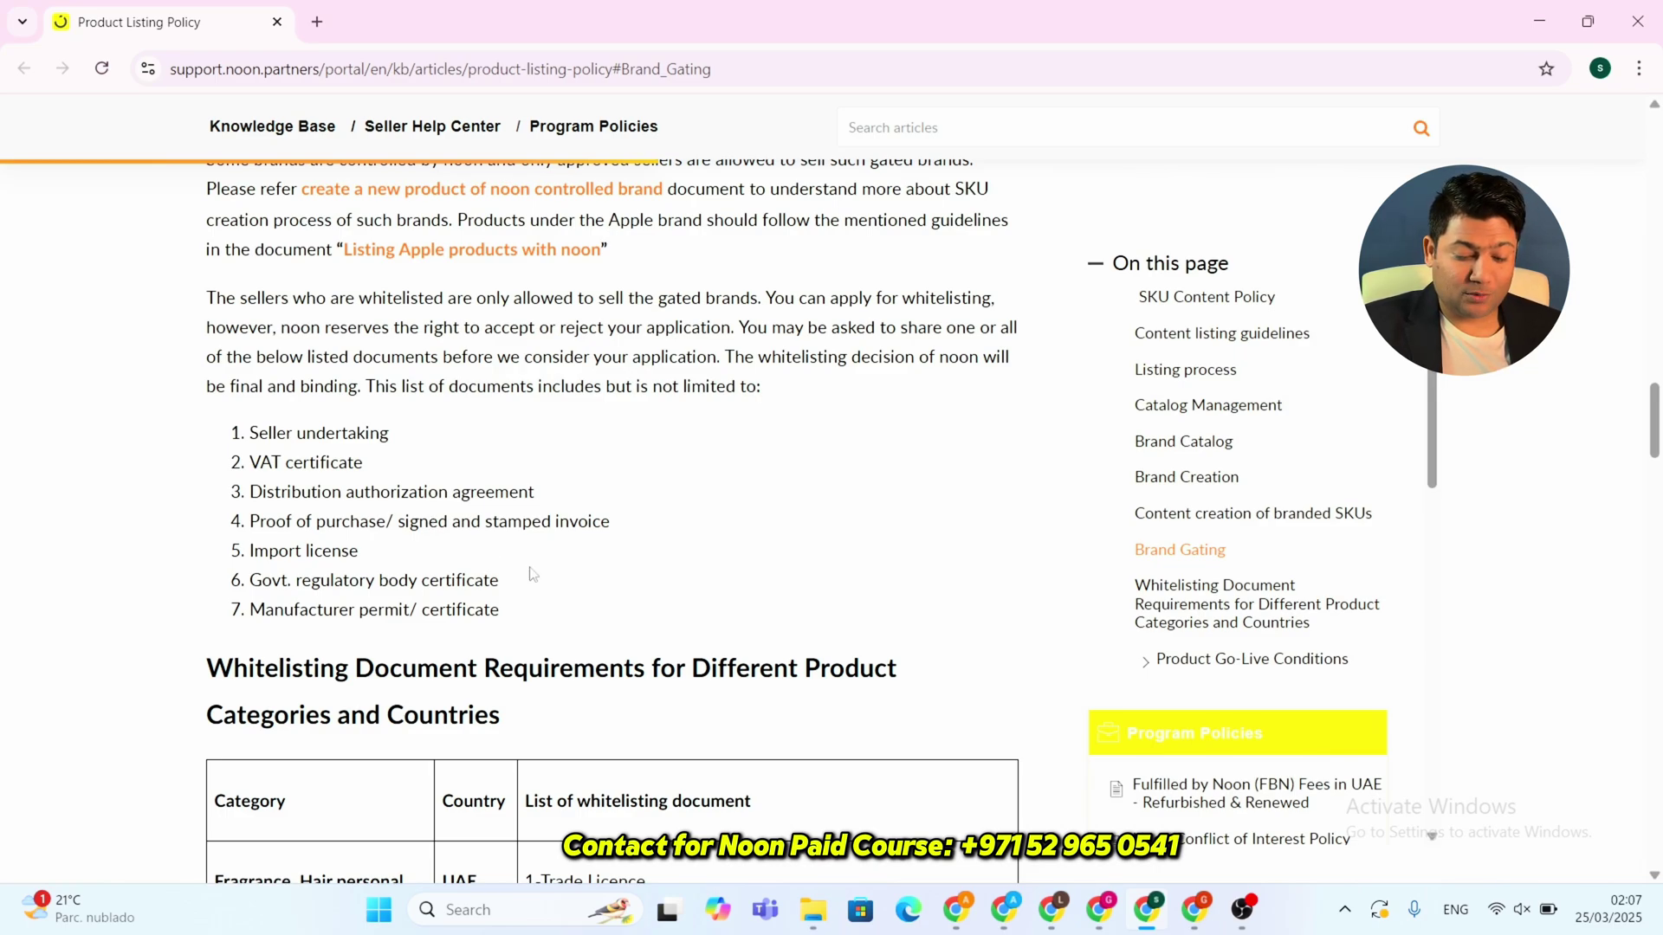
{"action": "left_click_drag", "start_coordinate": [502, 612], "coordinate": [252, 444]}
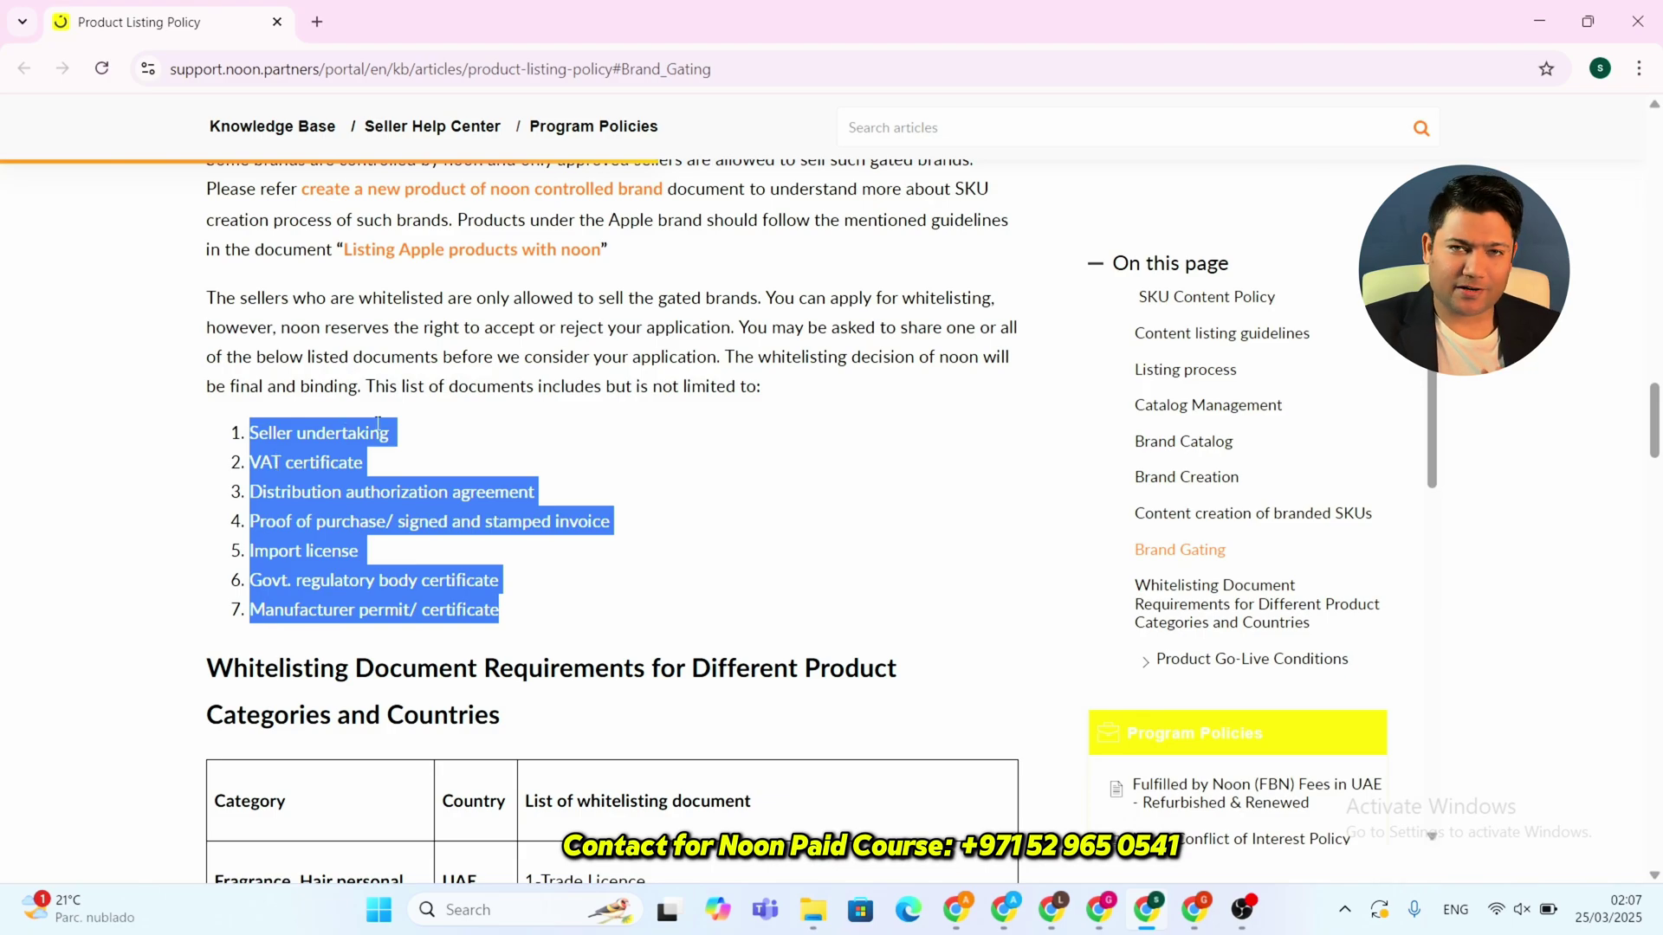
{"action": "scroll", "coordinate": [377, 425], "scroll_direction": "down", "scroll_amount": 4}
{"action": "scroll", "coordinate": [401, 526], "scroll_direction": "up", "scroll_amount": 5}
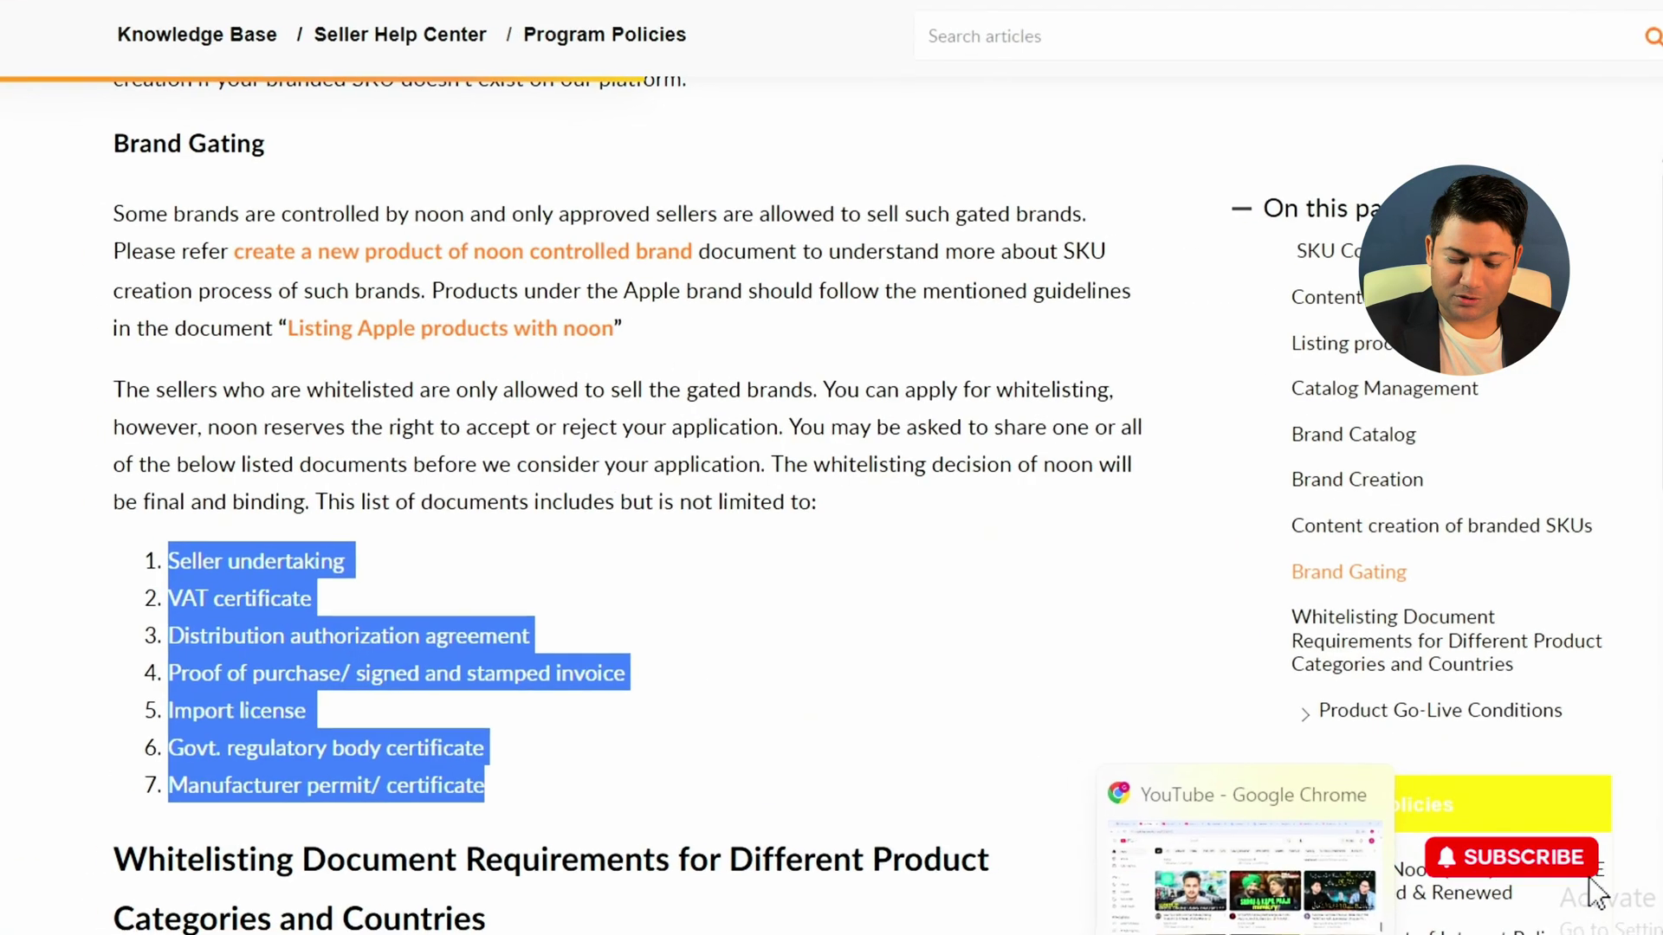
Return to the Relief Sun product page on noon.com and copy its complete URL
{"action": "left_click", "coordinate": [1515, 873]}
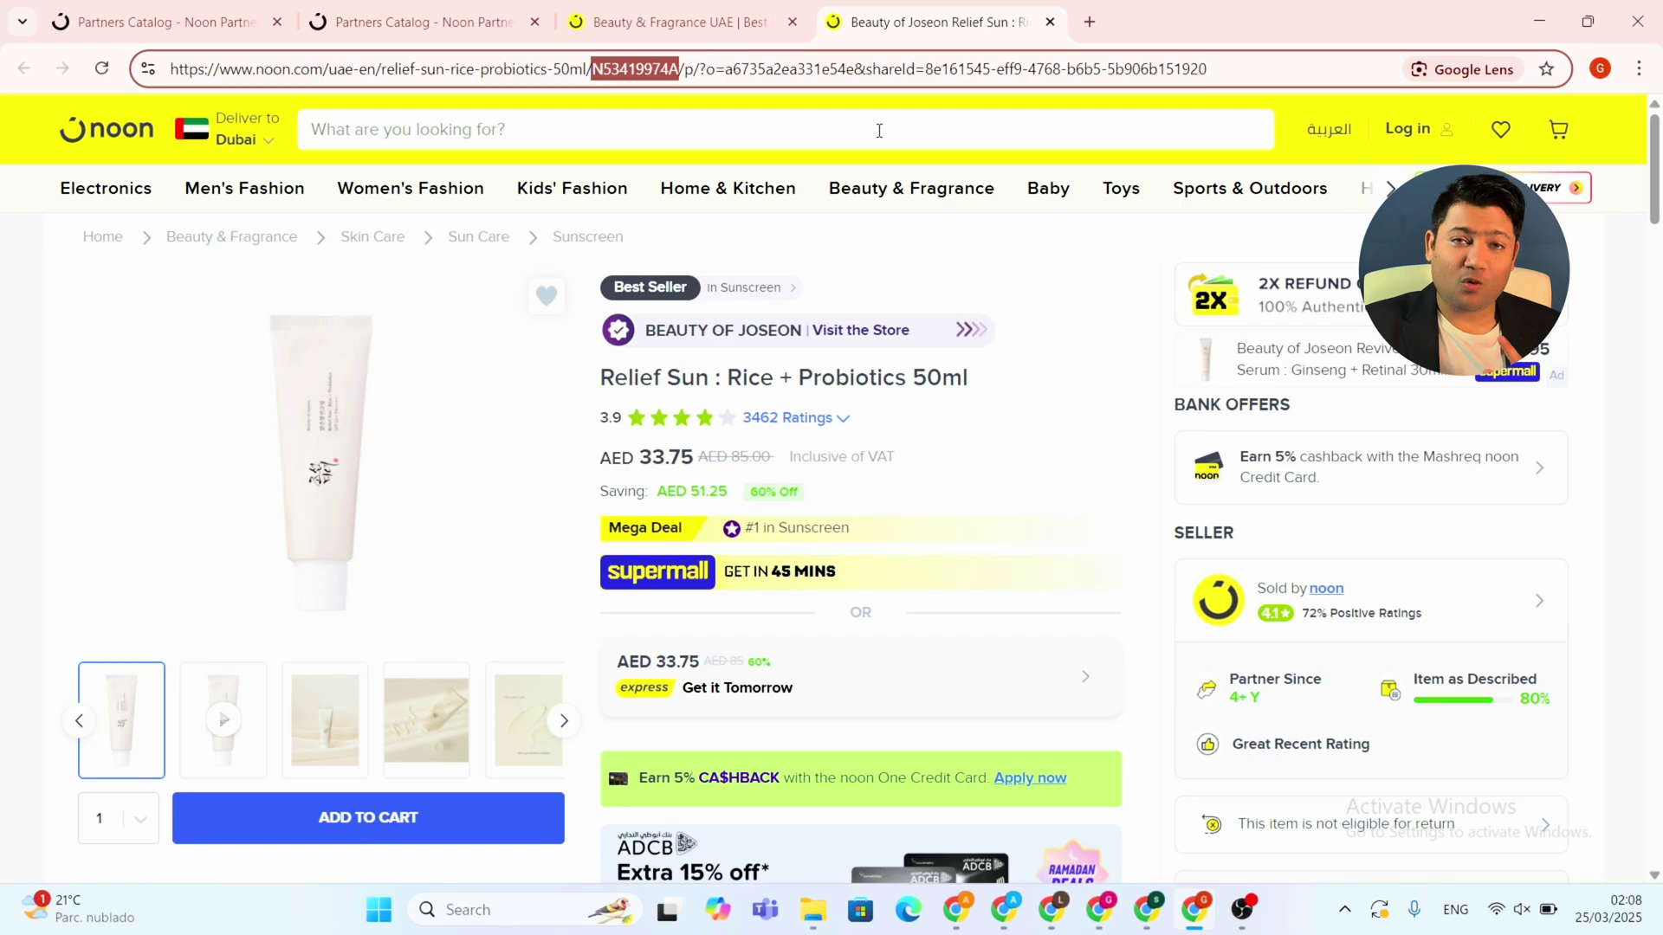
{"action": "double_click", "coordinate": [850, 69]}
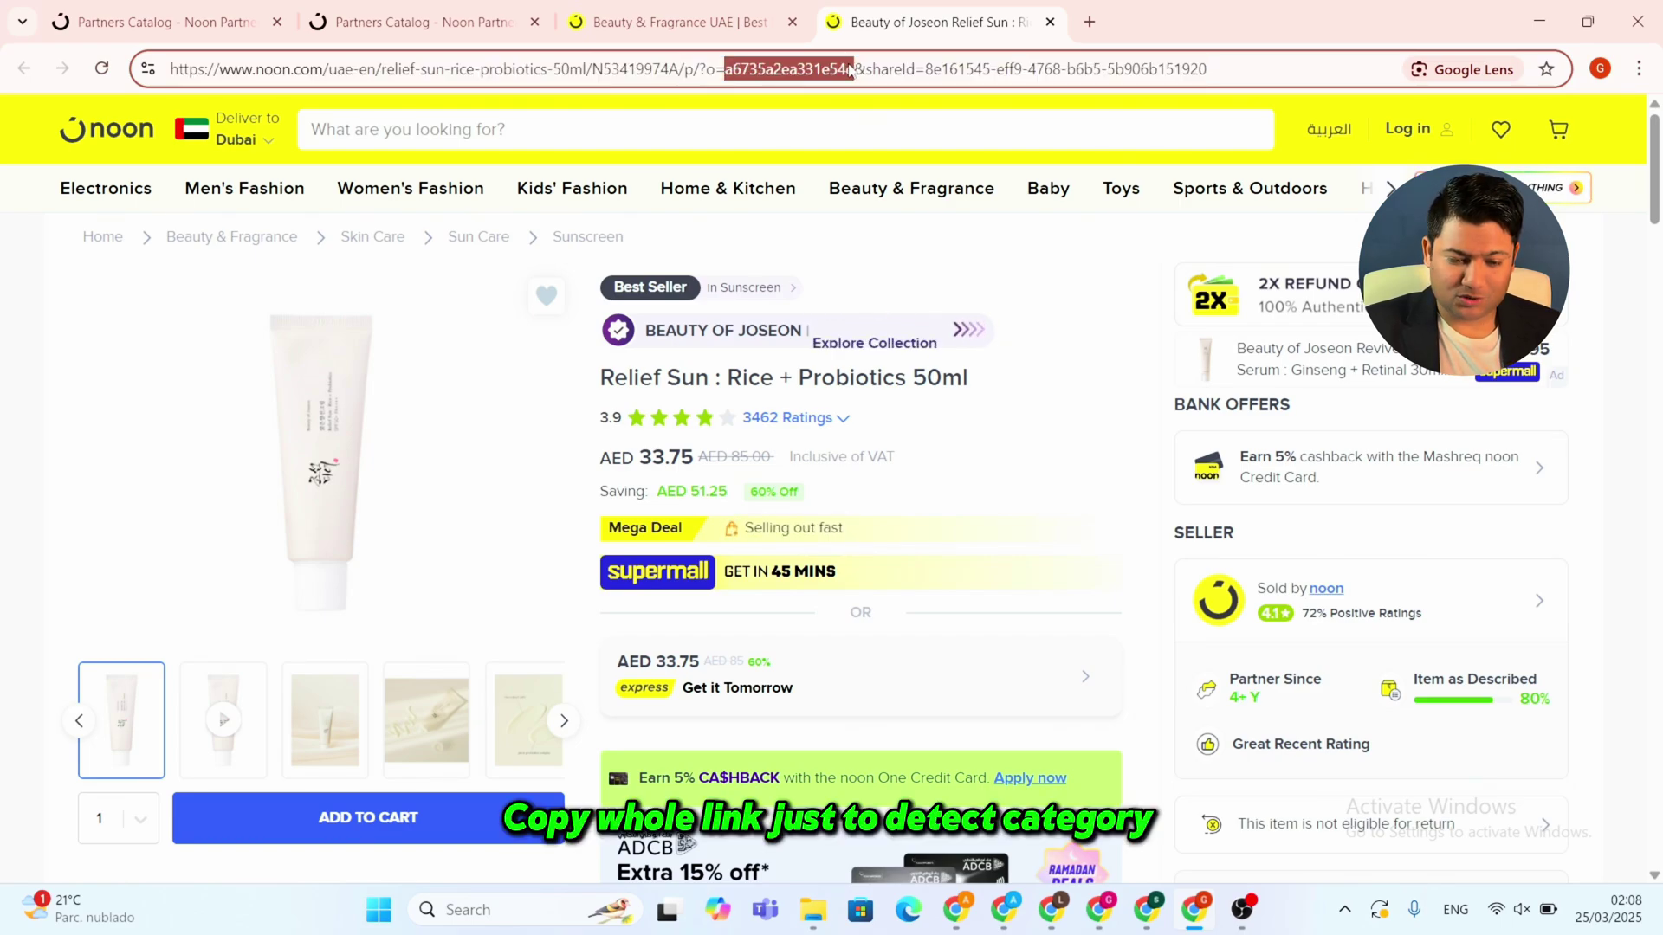
{"action": "key", "text": "ctrl+a"}
{"action": "key", "text": "ctrl+c"}
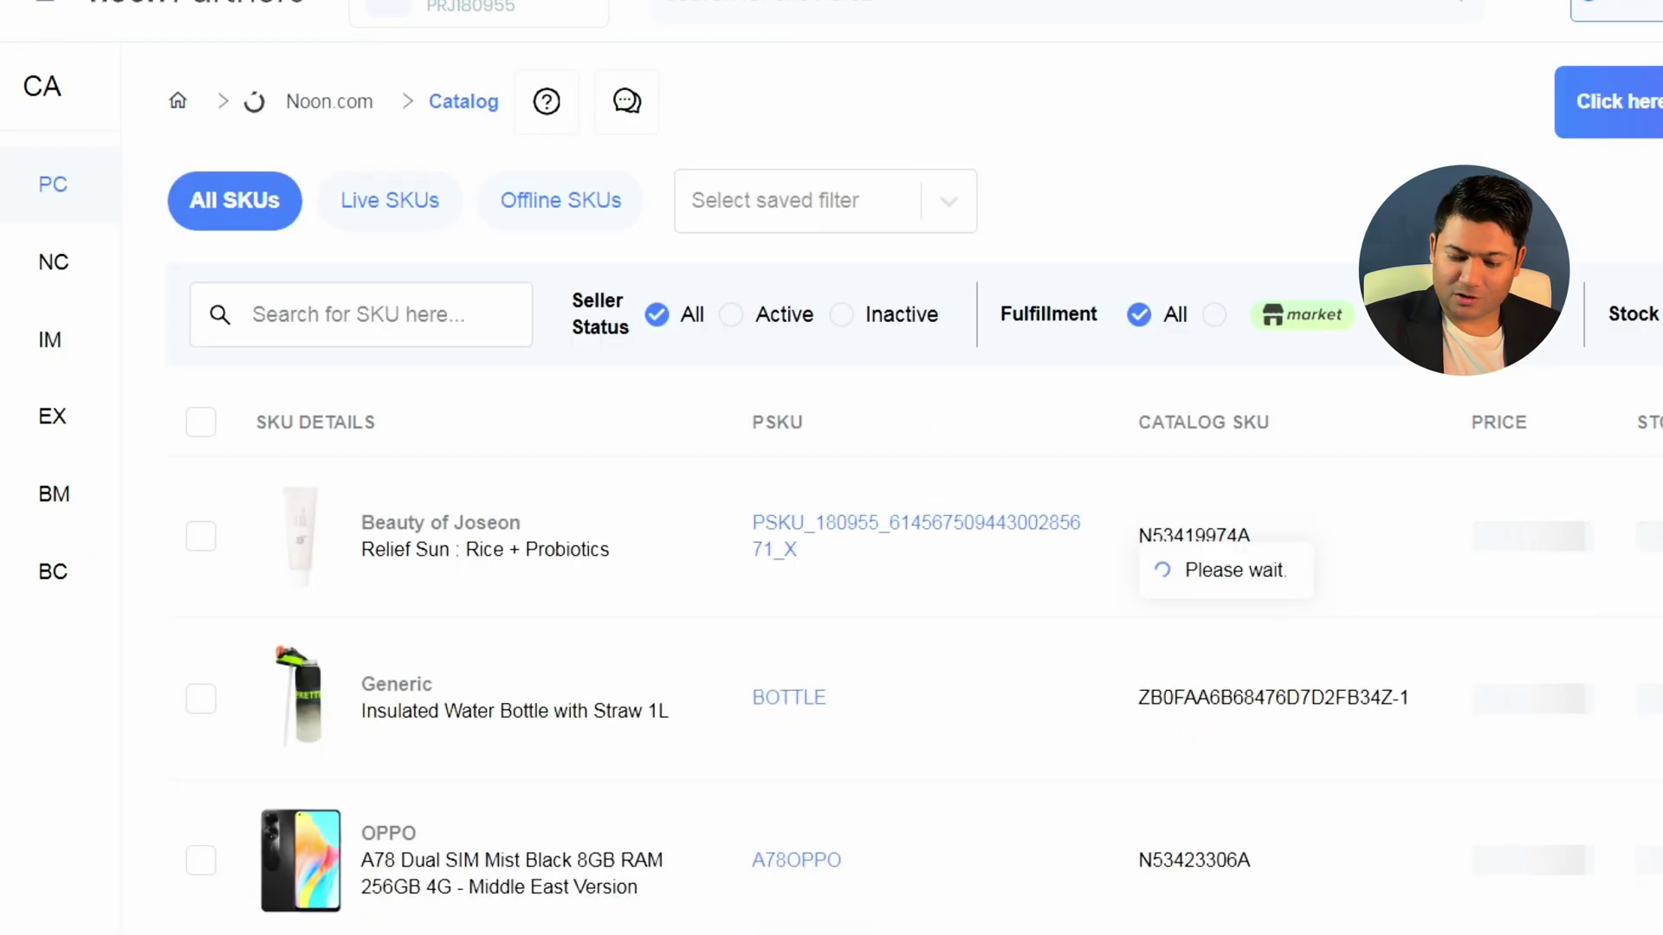
Start creating a single new product and set its category by pasting the copied noon product URL, continuing to the brand stage
{"action": "left_click", "coordinate": [1510, 201]}
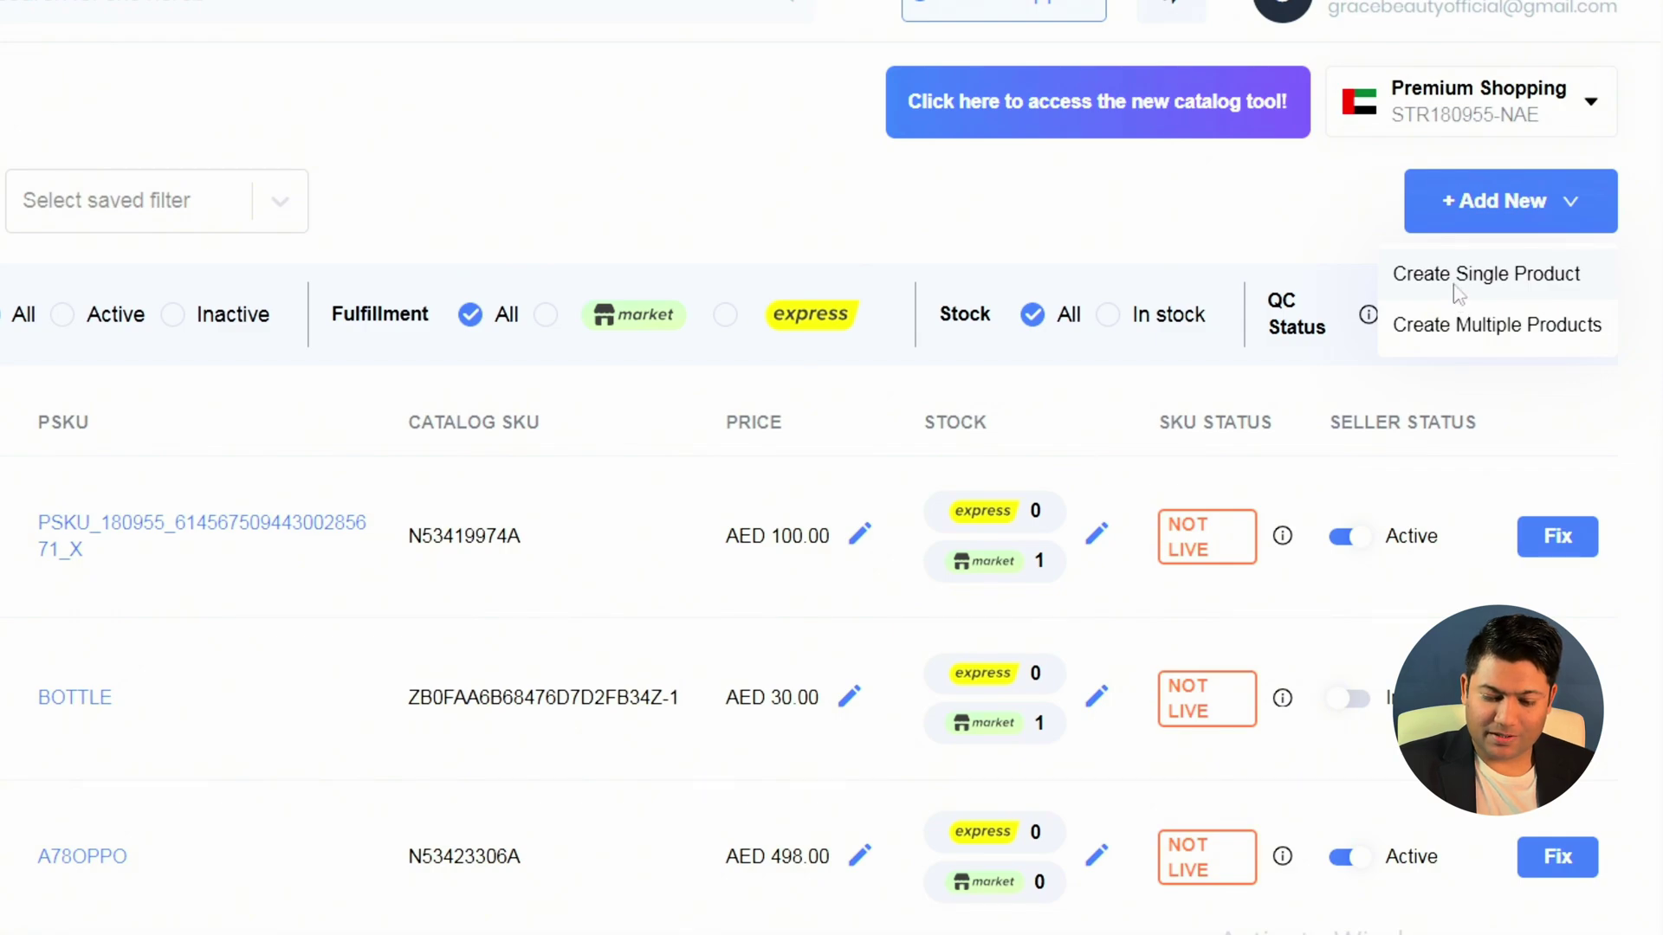
{"action": "left_click", "coordinate": [1458, 295]}
{"action": "left_click", "coordinate": [474, 805]}
{"action": "key", "text": "ctrl+v"}
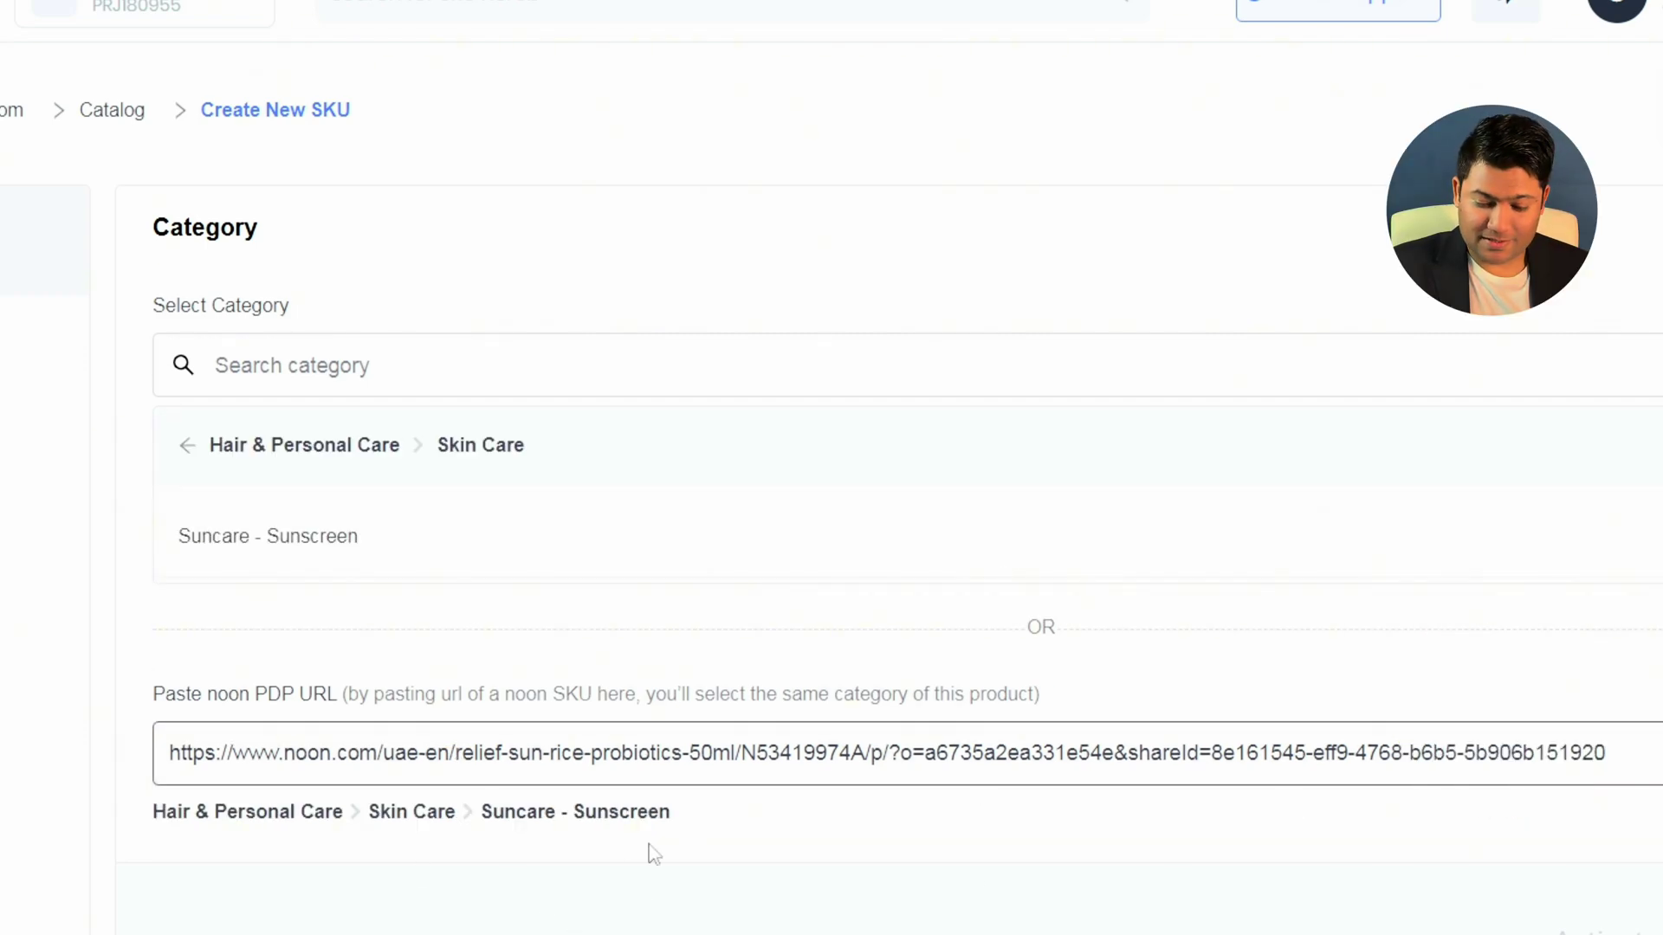
{"action": "left_click", "coordinate": [1511, 864]}
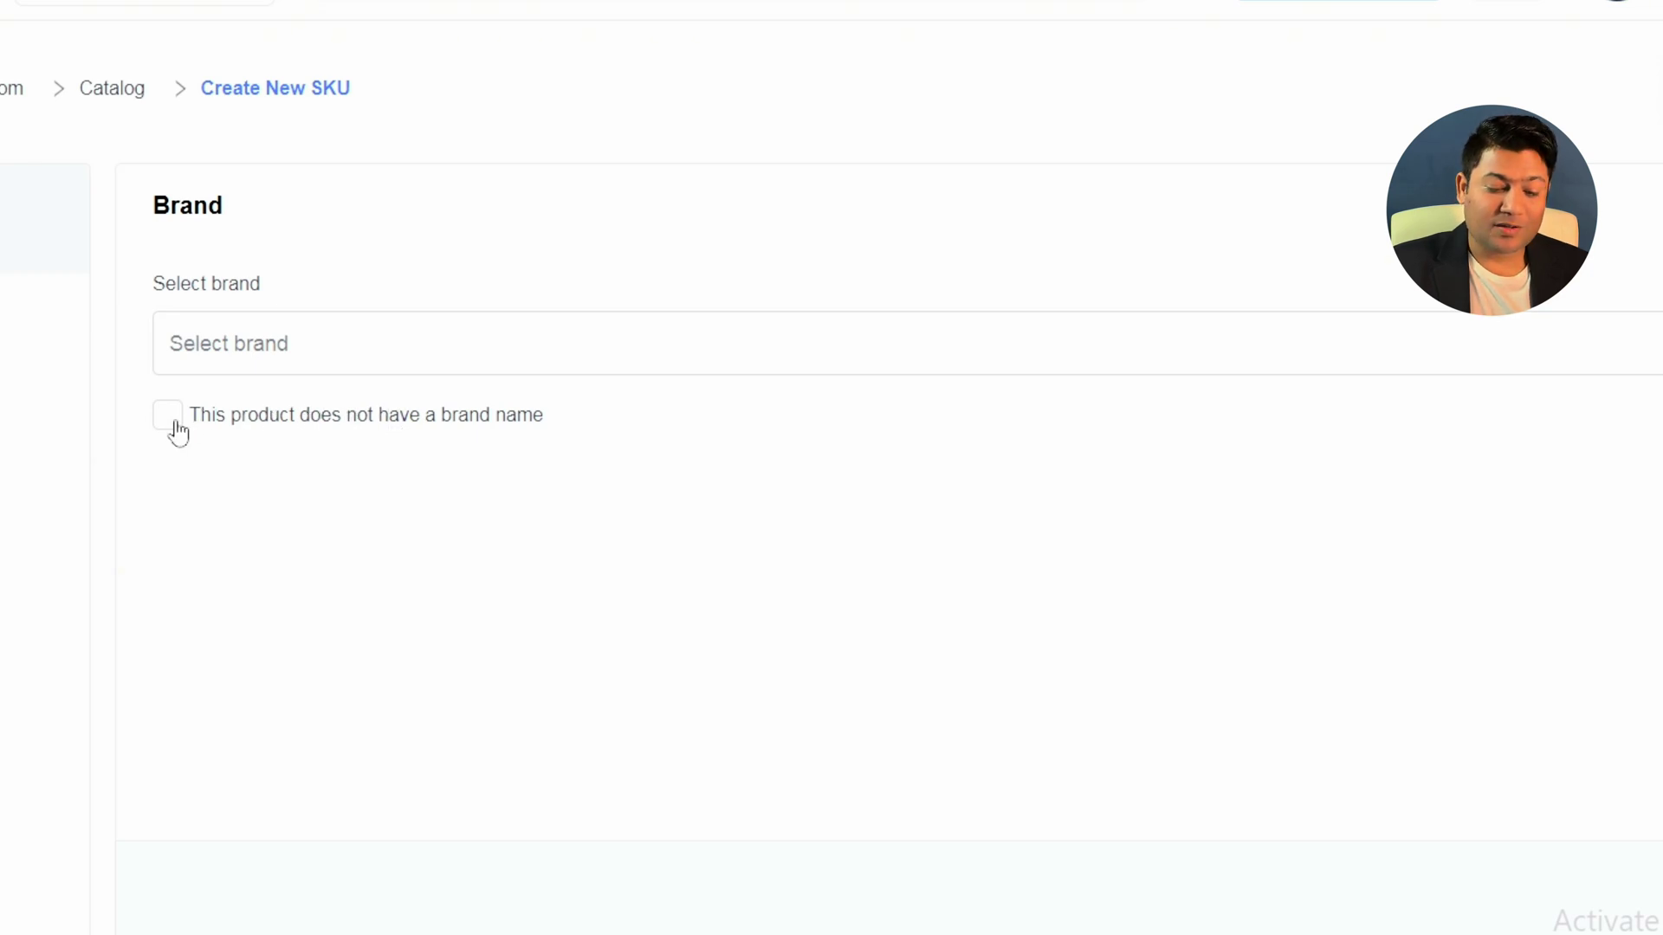
Mark the new product as having no brand name and read the eligibility message for the brand and category
{"action": "left_click", "coordinate": [174, 423]}
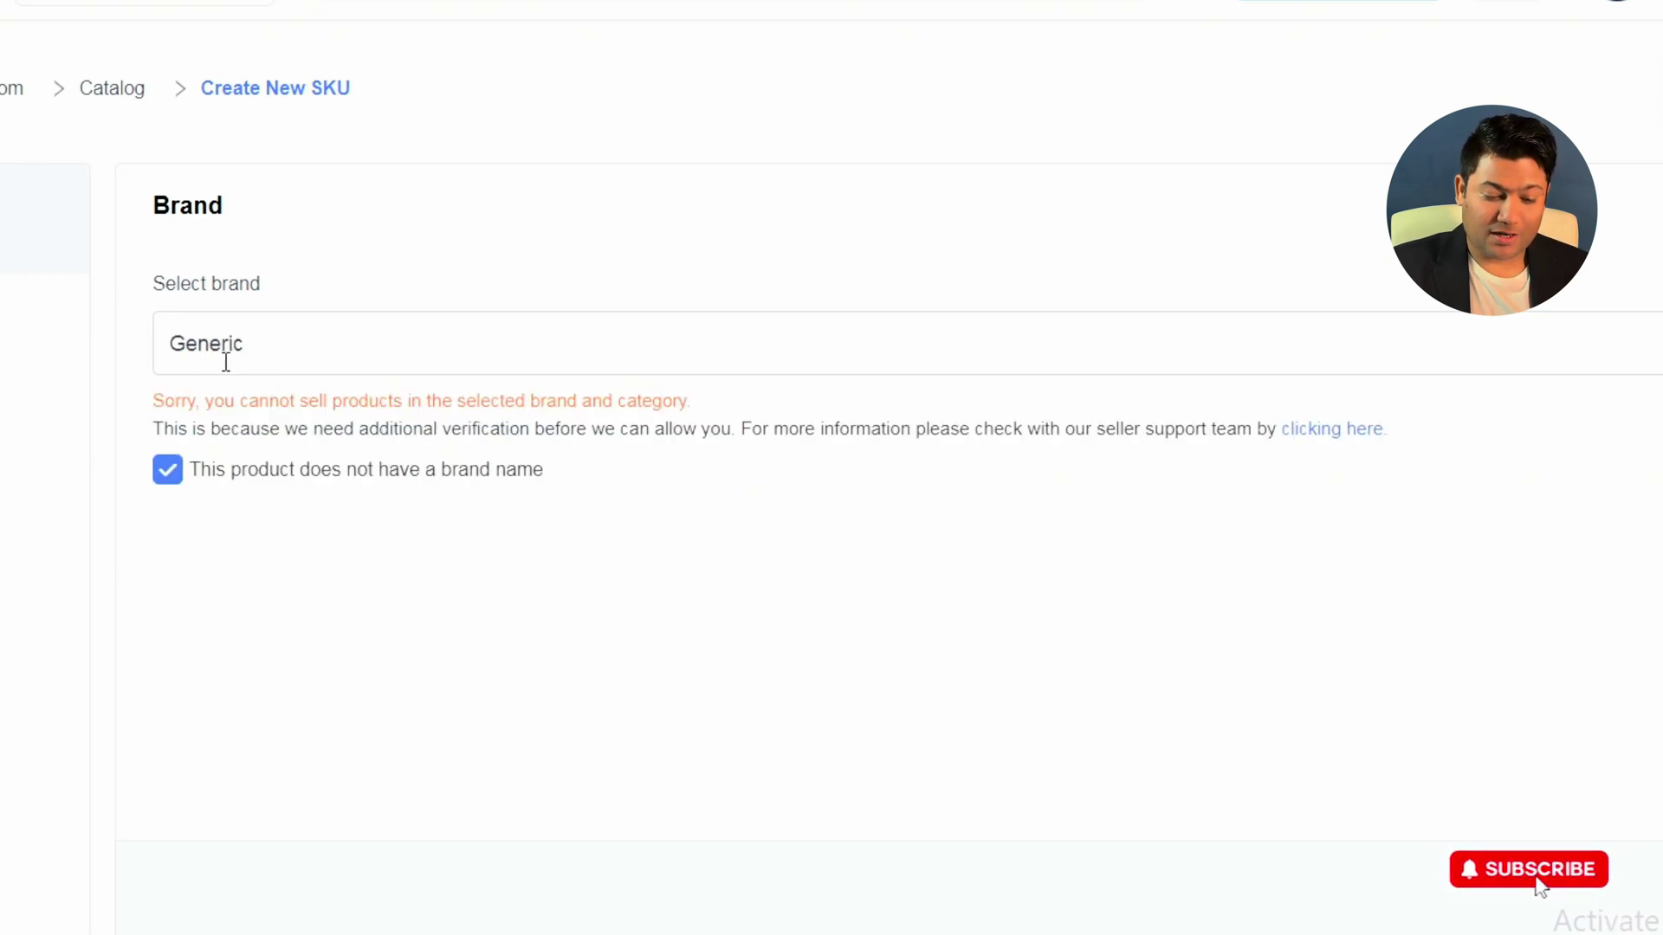
{"action": "left_click_drag", "start_coordinate": [709, 429], "coordinate": [309, 416]}
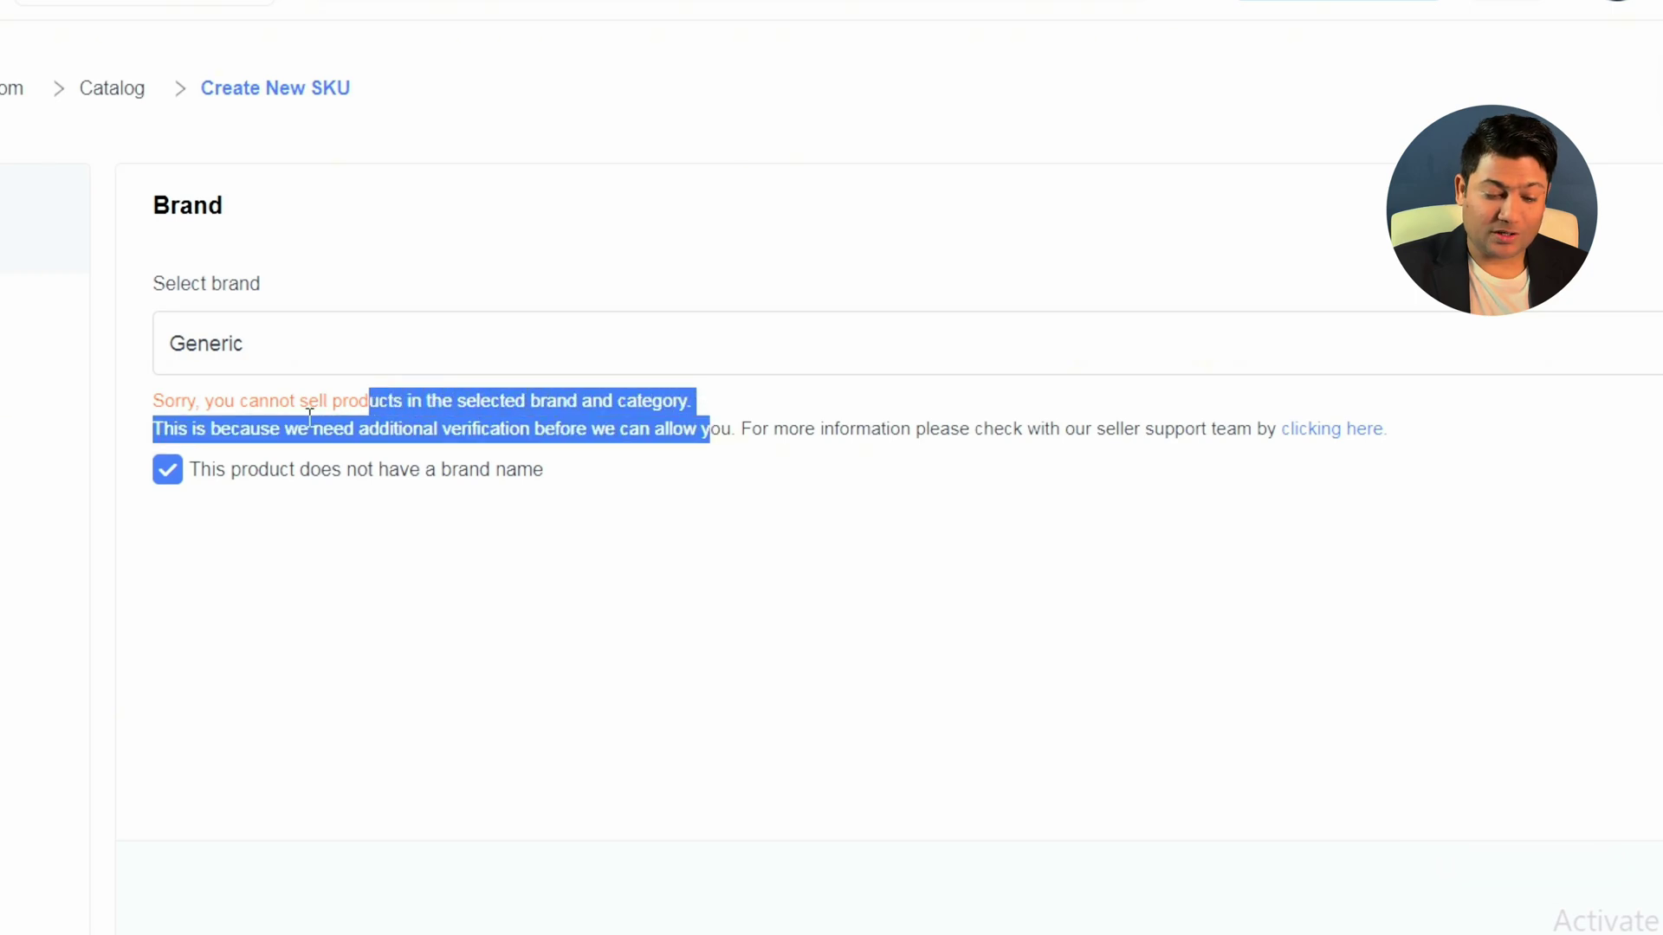
Return to the Product Listing Policy article and examine the UAE whitelisting documents for fragrance, hair personal care, color cosmetic and electronic personal care
{"action": "left_click", "coordinate": [309, 417]}
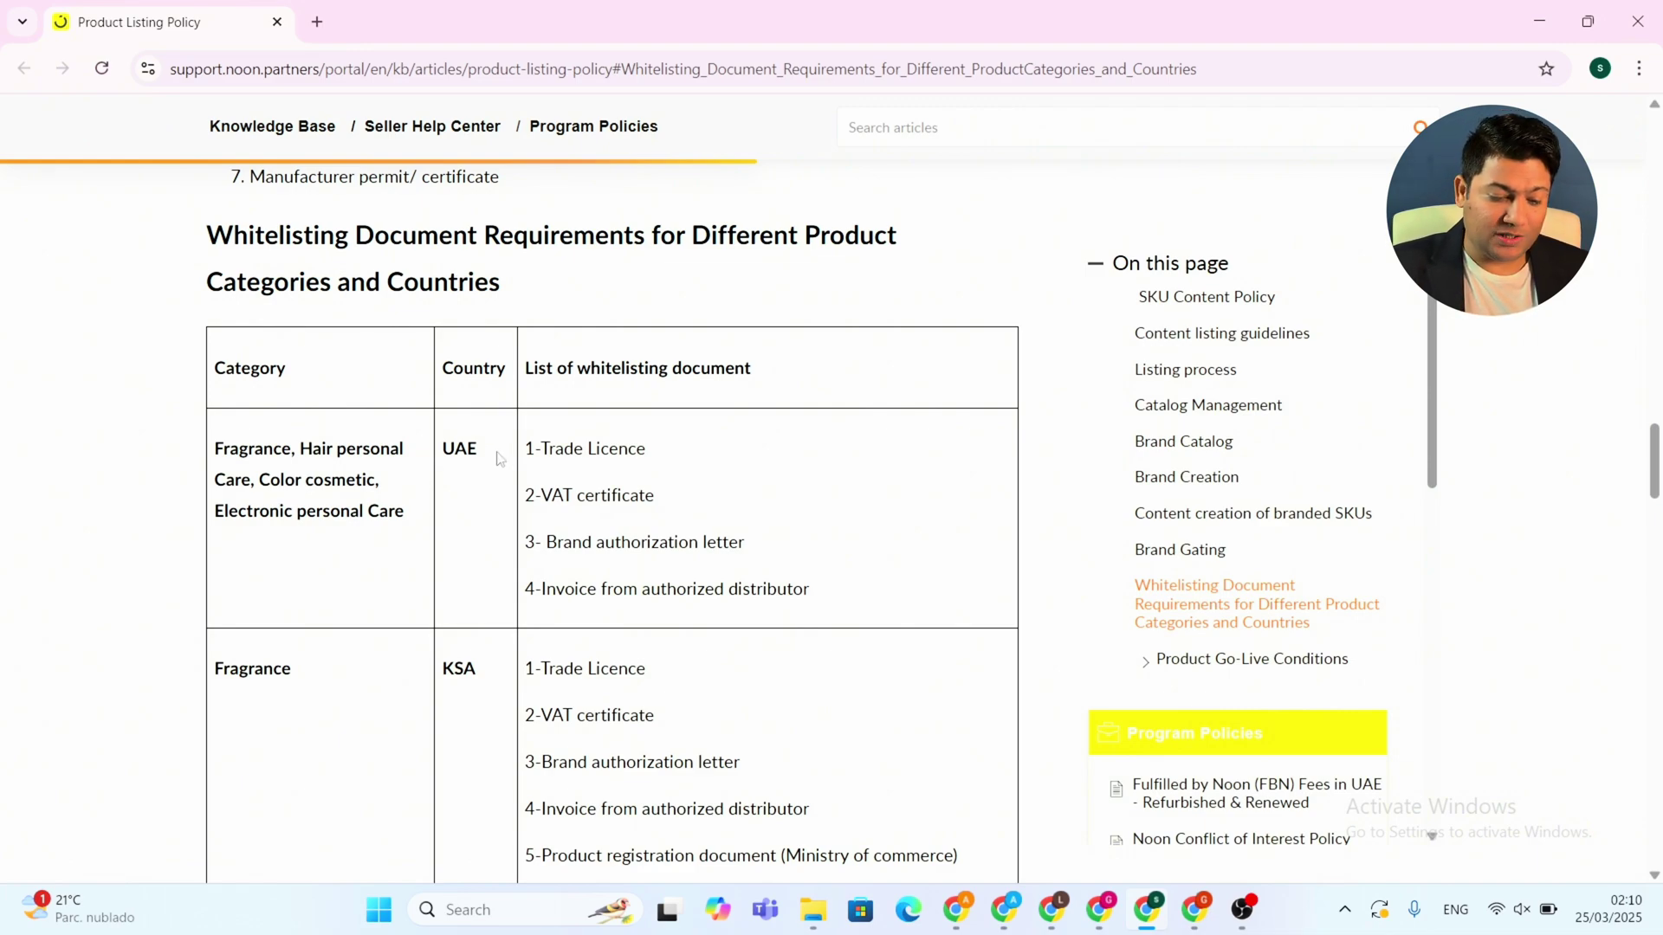
{"action": "left_click_drag", "start_coordinate": [500, 457], "coordinate": [455, 455]}
{"action": "left_click", "coordinate": [363, 455]}
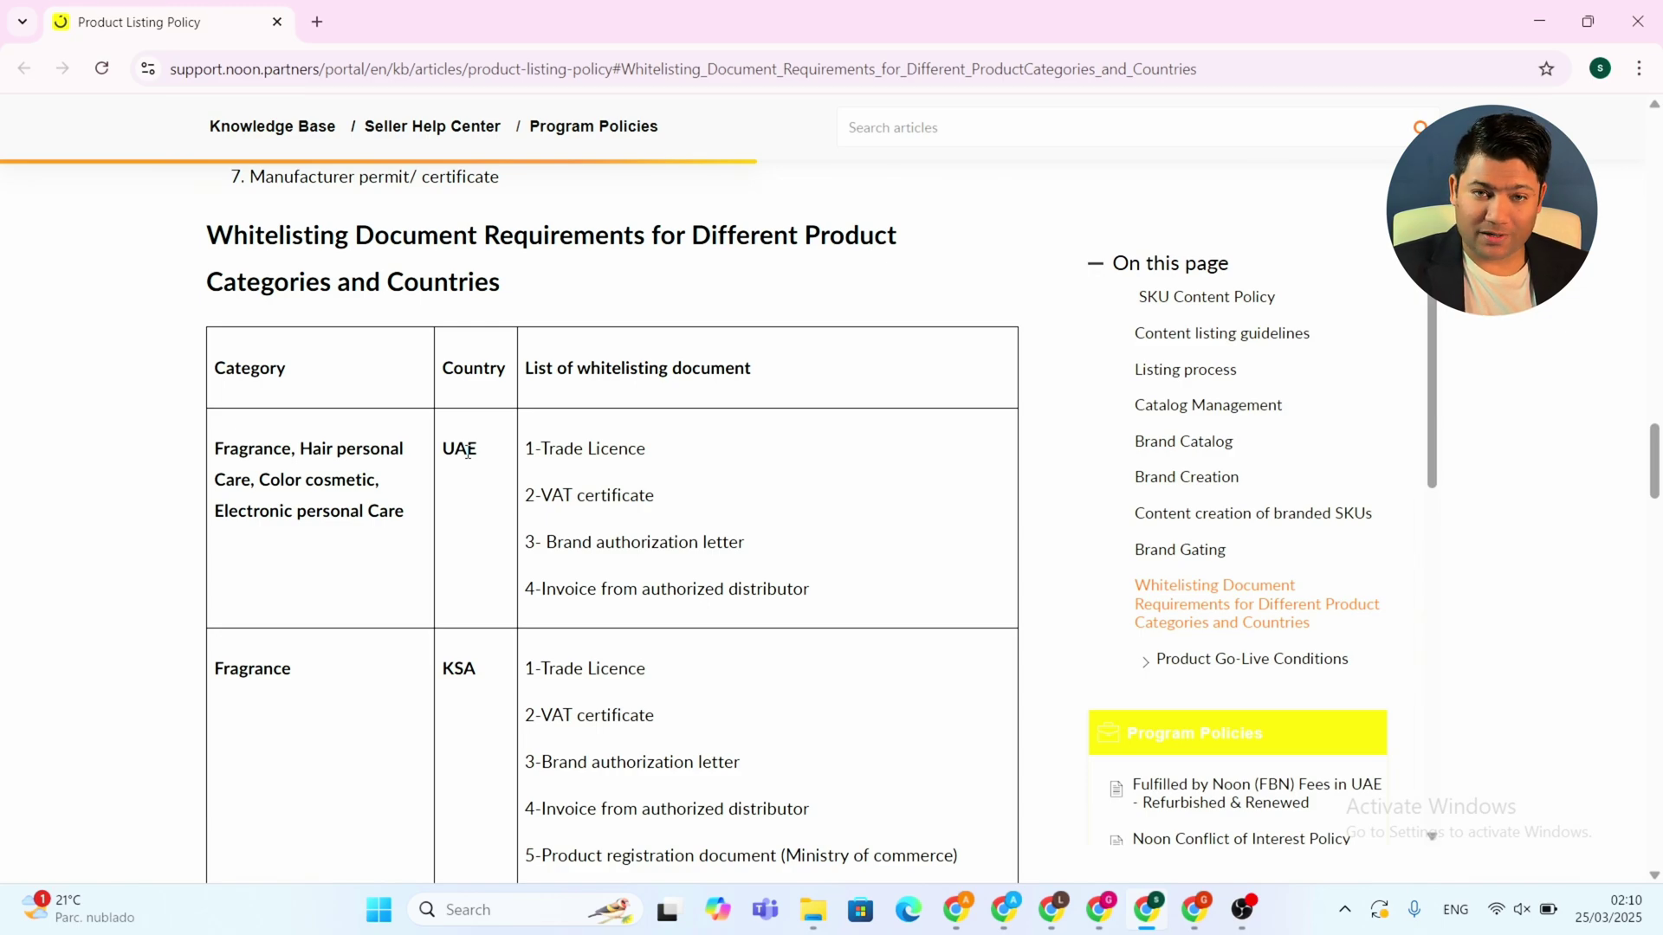
{"action": "left_click_drag", "start_coordinate": [642, 448], "coordinate": [572, 451]}
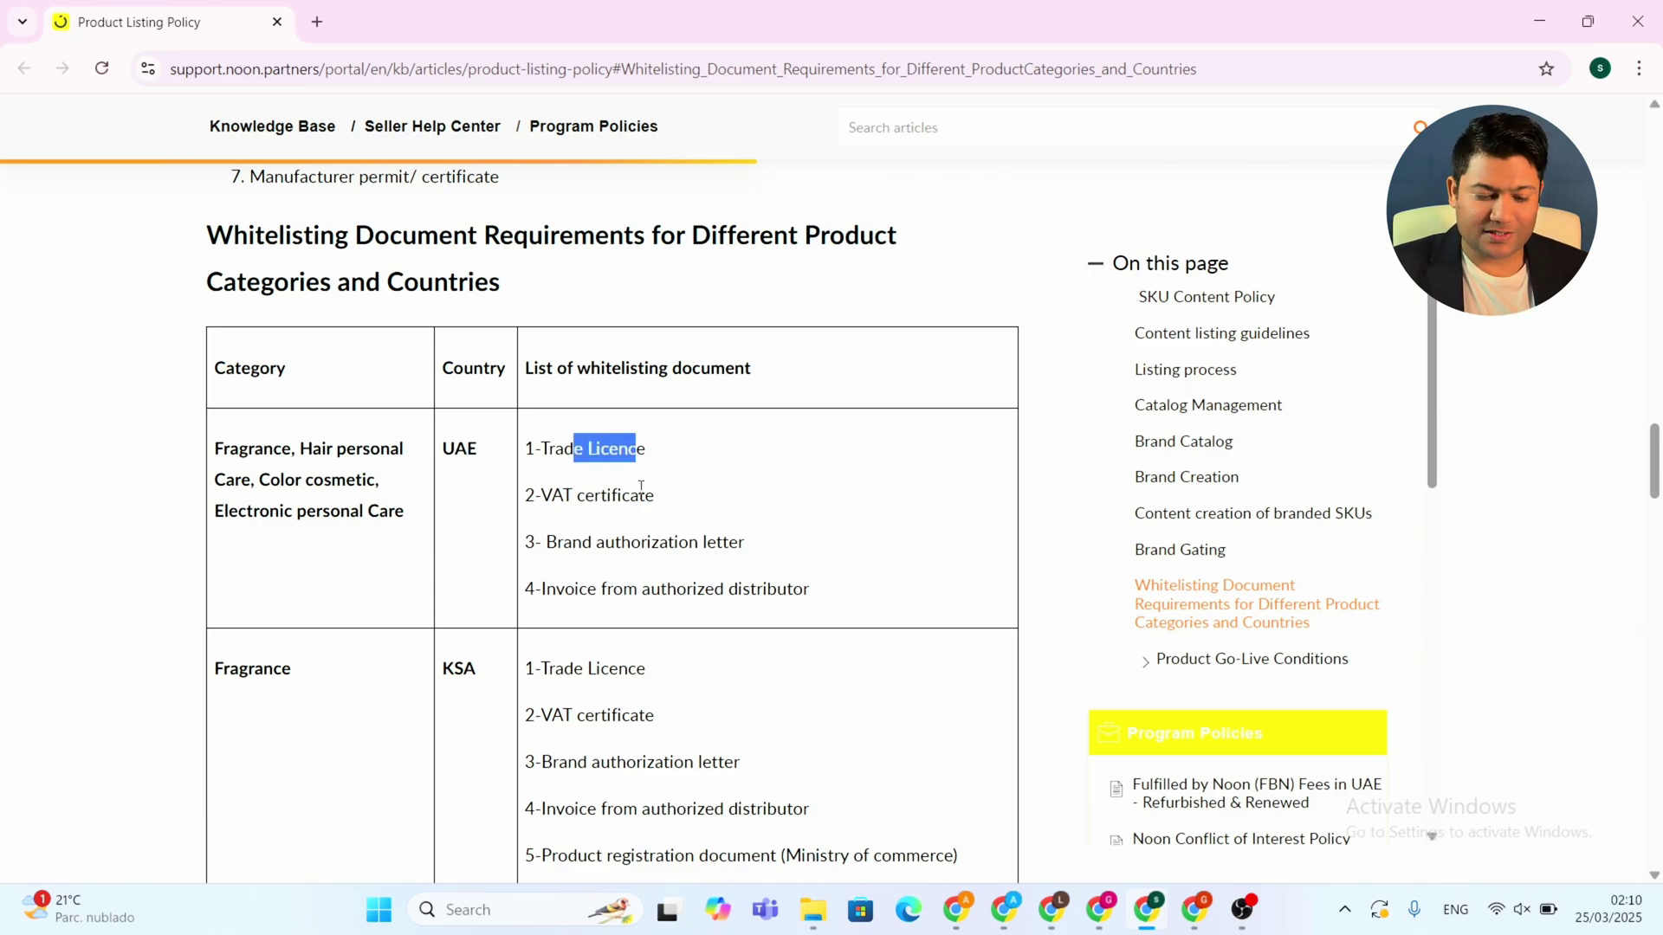
{"action": "left_click_drag", "start_coordinate": [645, 495], "coordinate": [594, 500]}
{"action": "left_click_drag", "start_coordinate": [728, 541], "coordinate": [573, 543]}
{"action": "left_click_drag", "start_coordinate": [794, 590], "coordinate": [635, 594]}
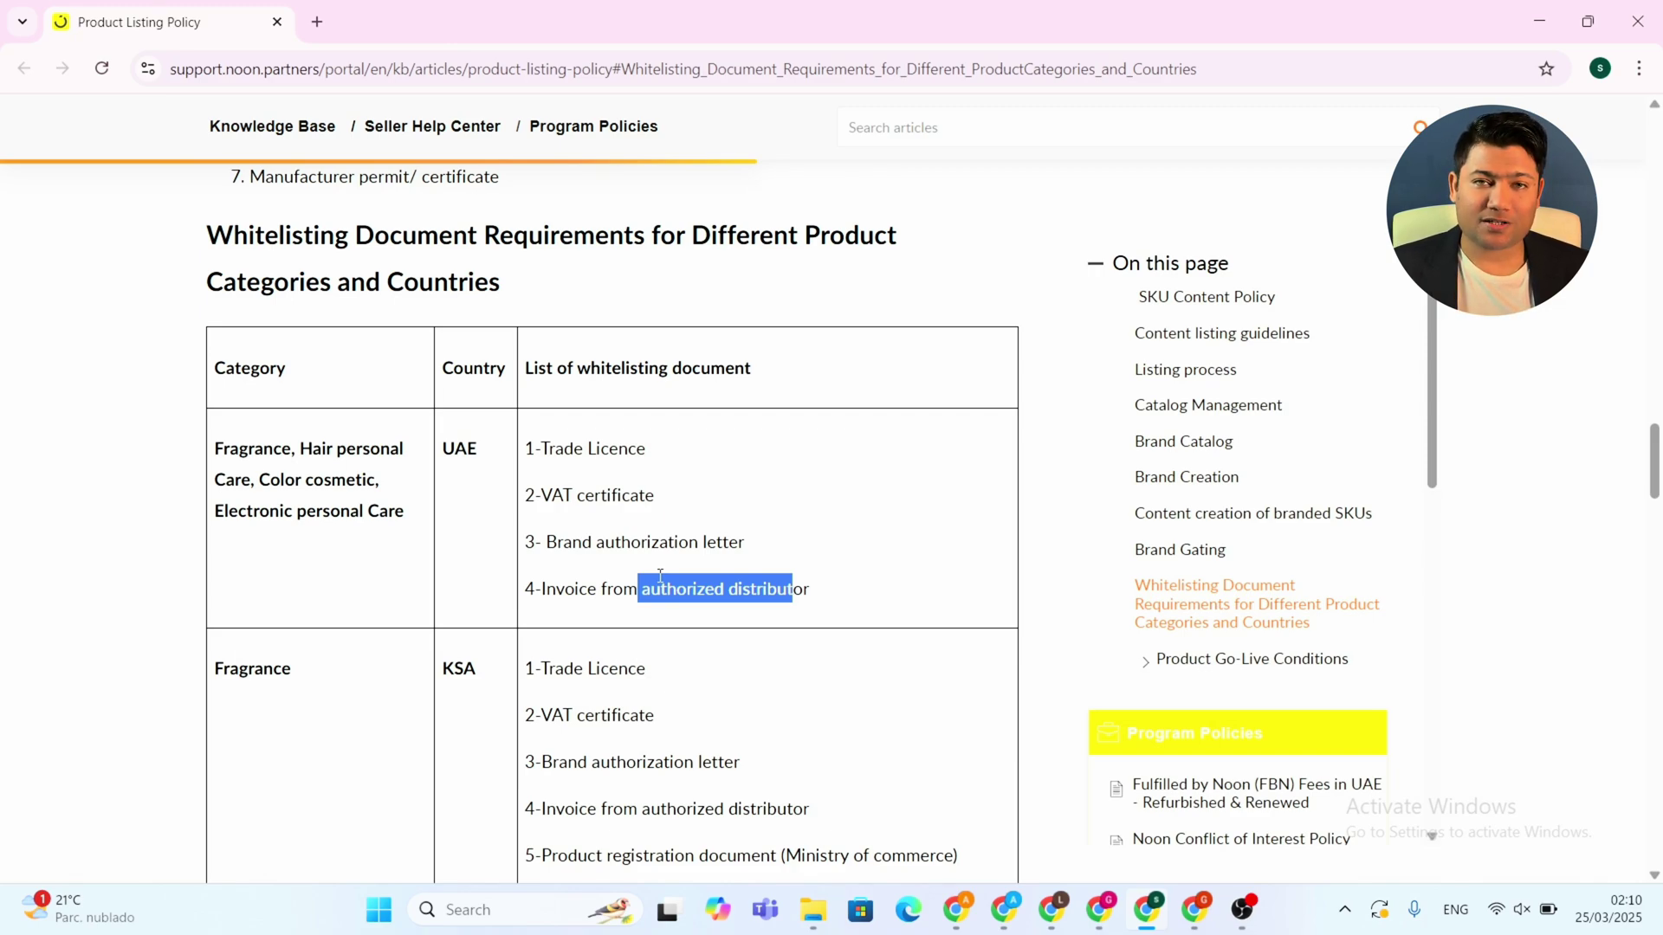
Examine the whitelisting documents required for the Fragrance category in KSA
{"action": "scroll", "coordinate": [467, 520], "scroll_direction": "down", "scroll_amount": 2}
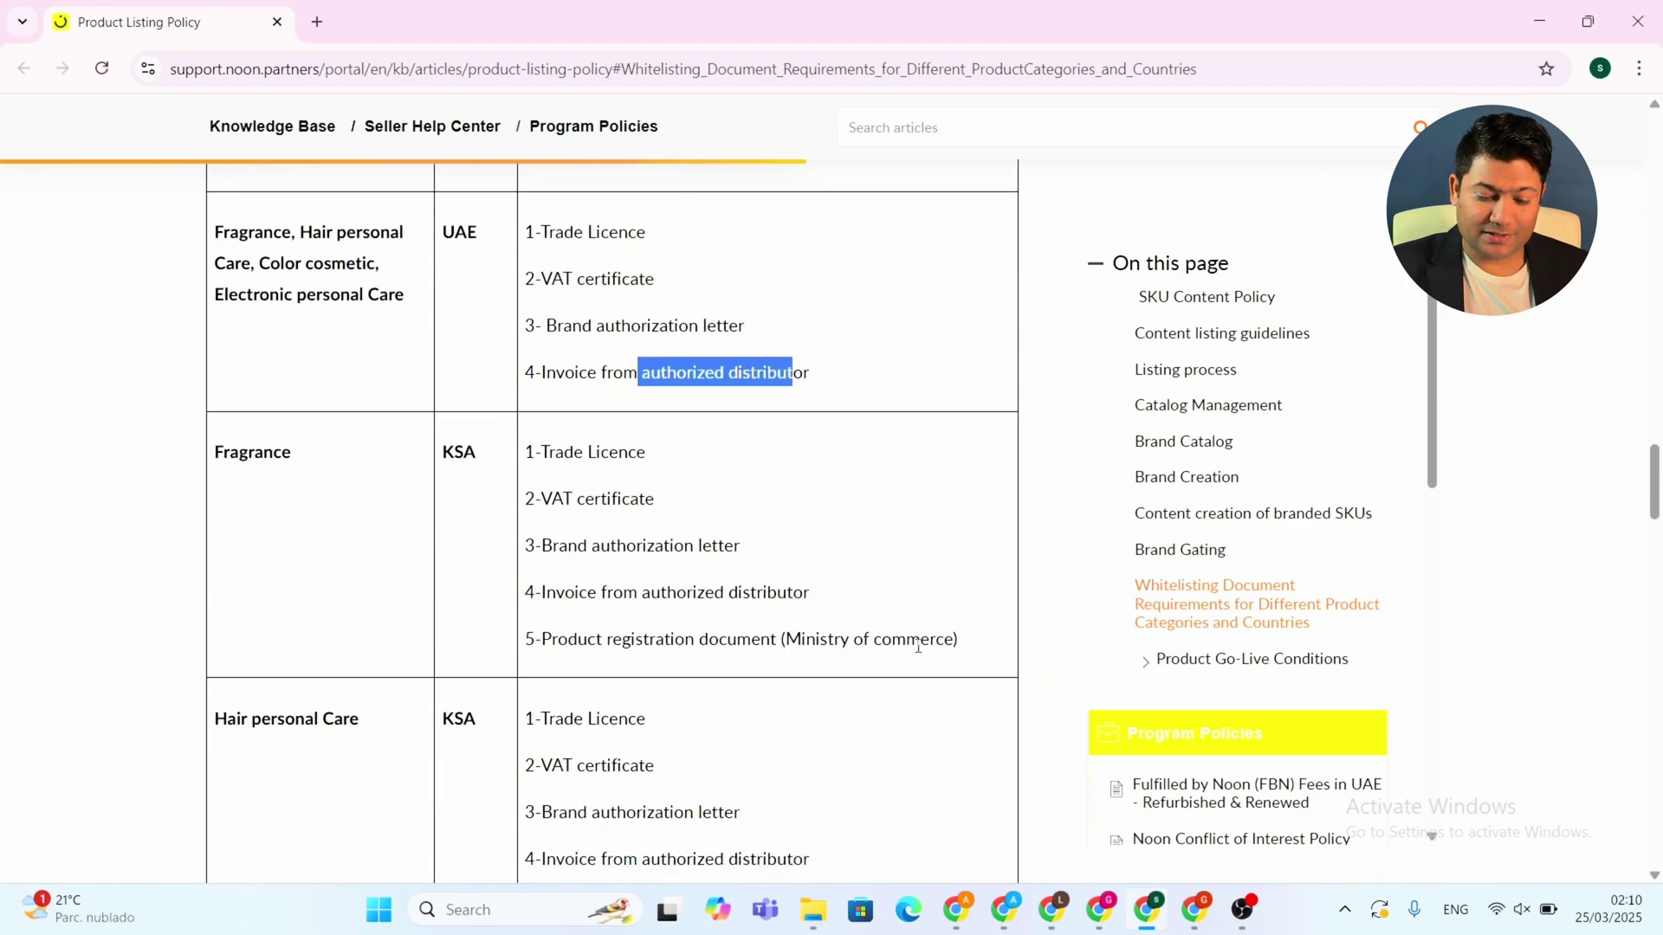
{"action": "left_click_drag", "start_coordinate": [958, 639], "coordinate": [545, 452]}
{"action": "left_click", "coordinate": [691, 498]}
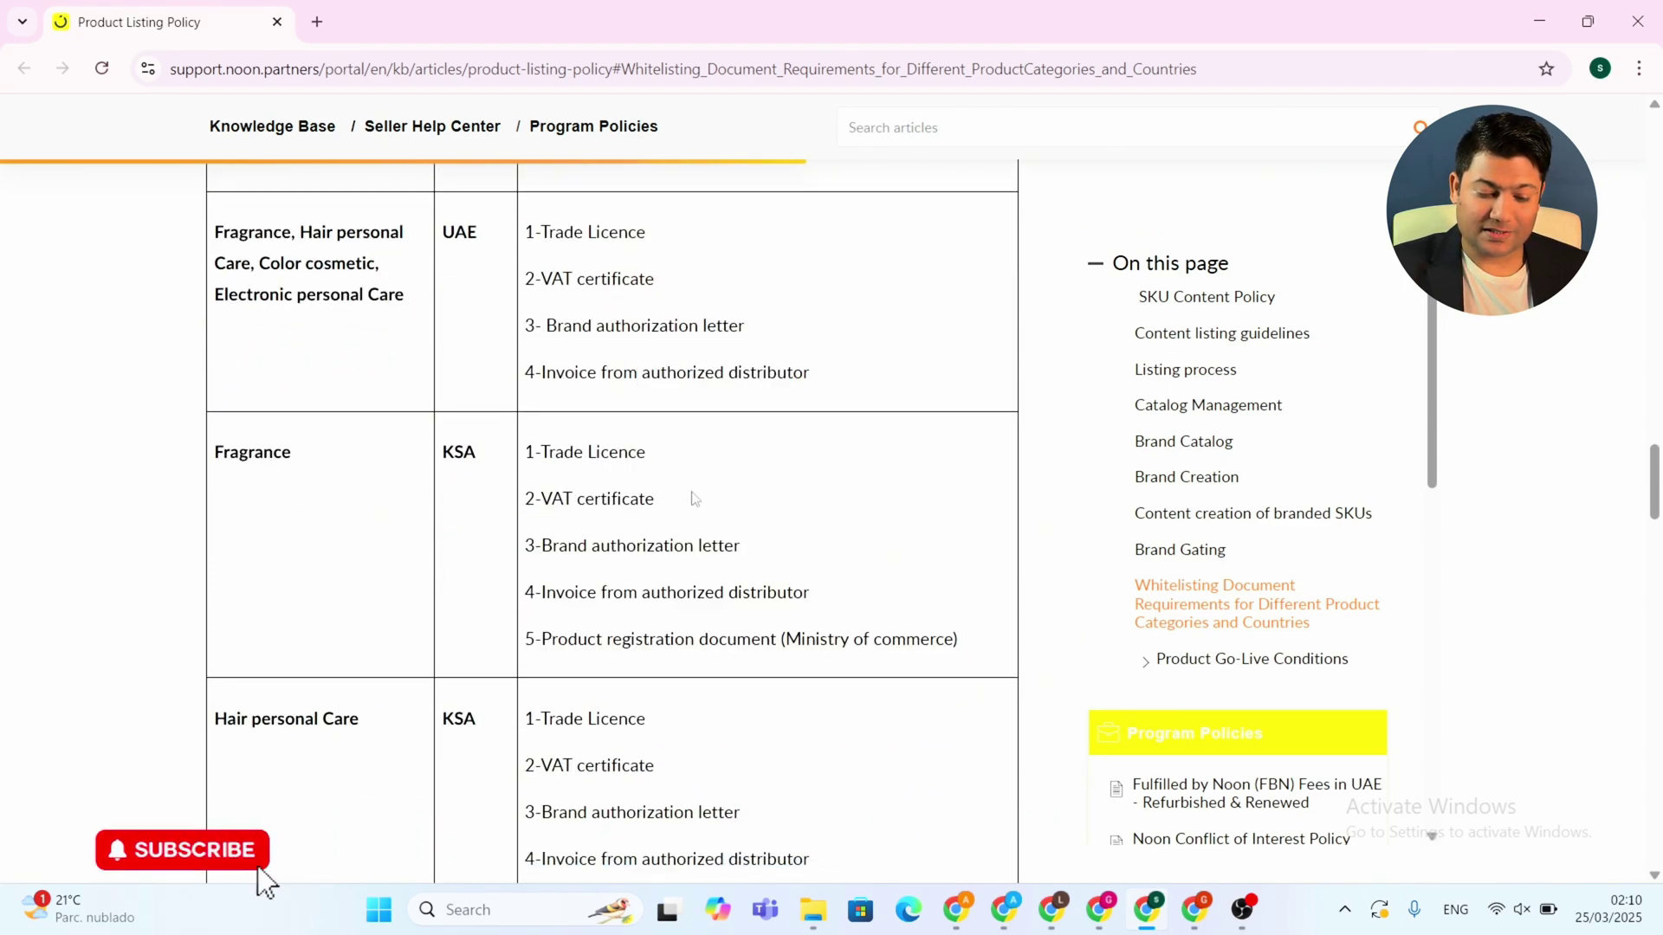